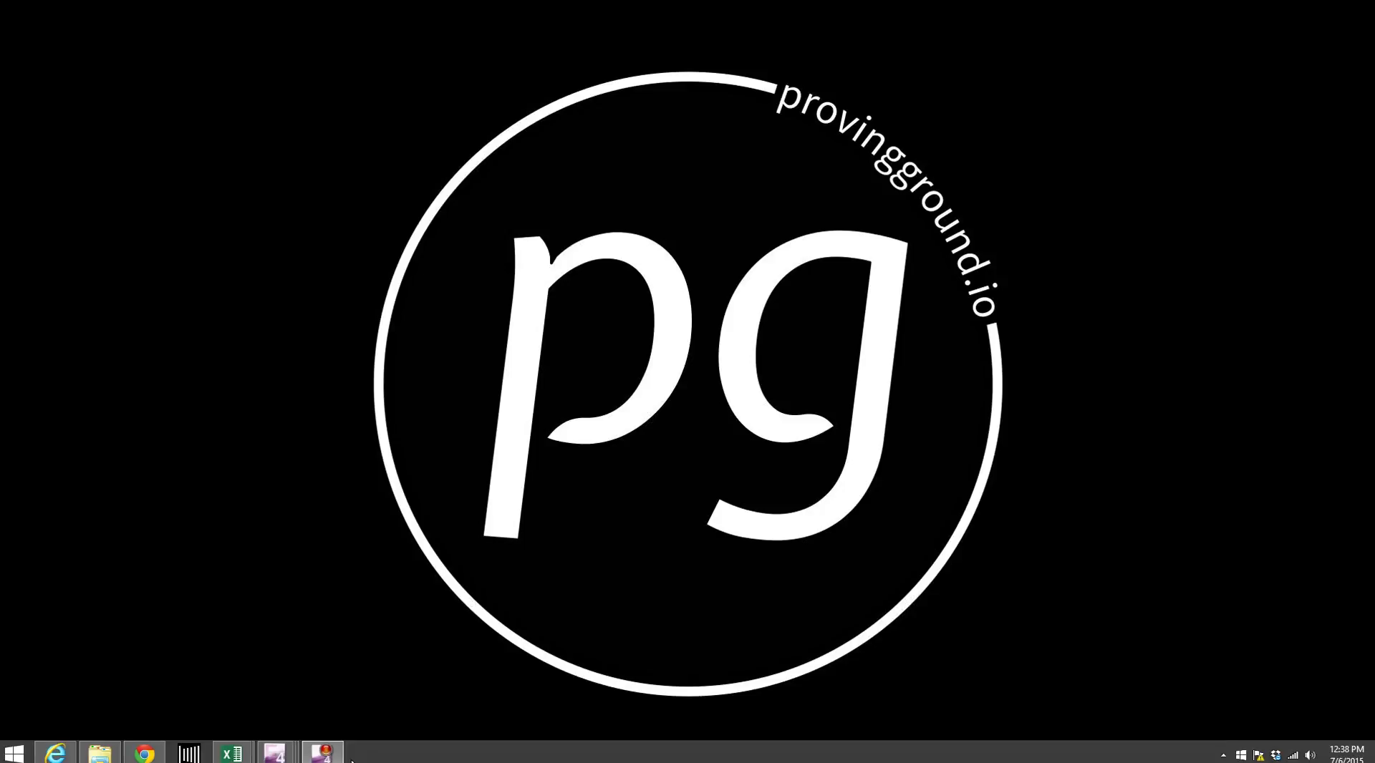
- Switch to the Excel dashboard workbook and review the Department, Sub-Department, Room and Area columns on the Linked Data sheet
mouse_move(247, 757)
left_click(313, 680)
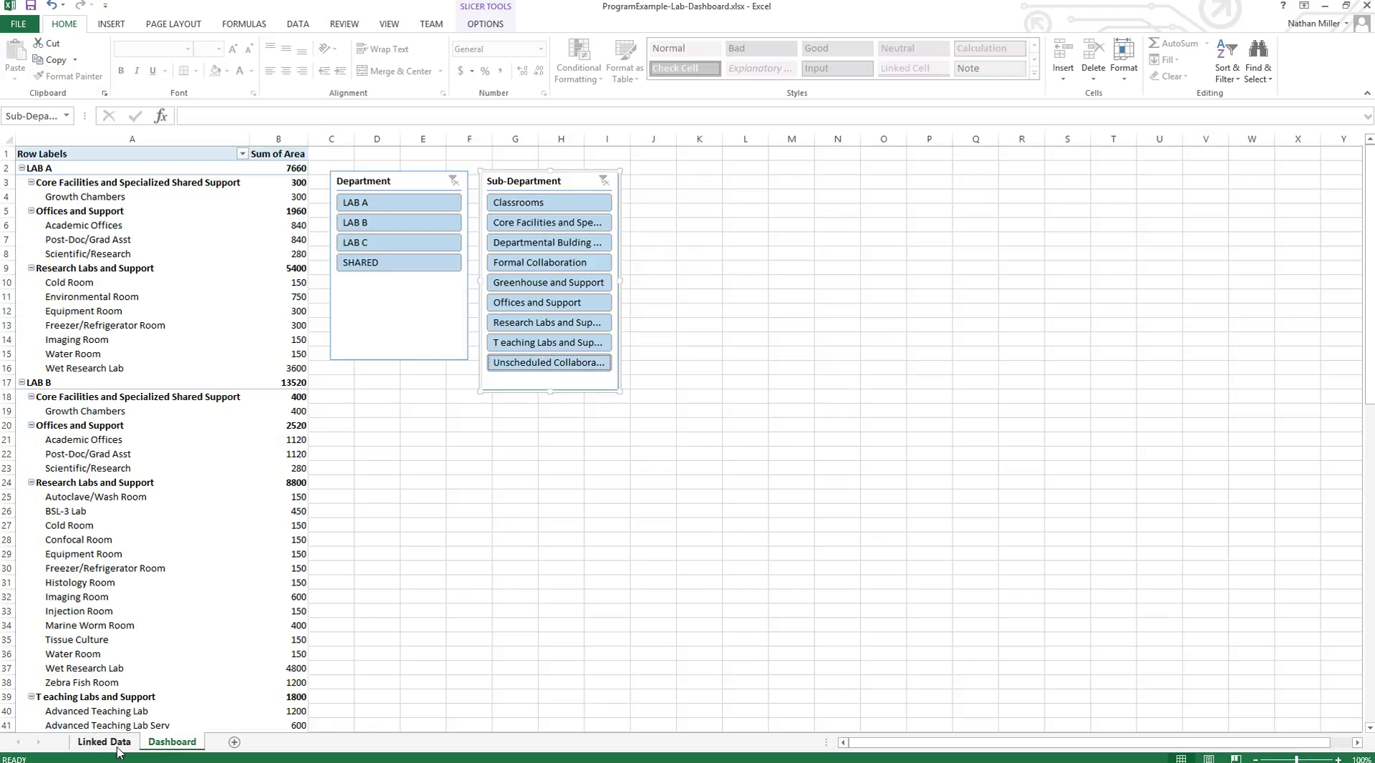
left_click(104, 742)
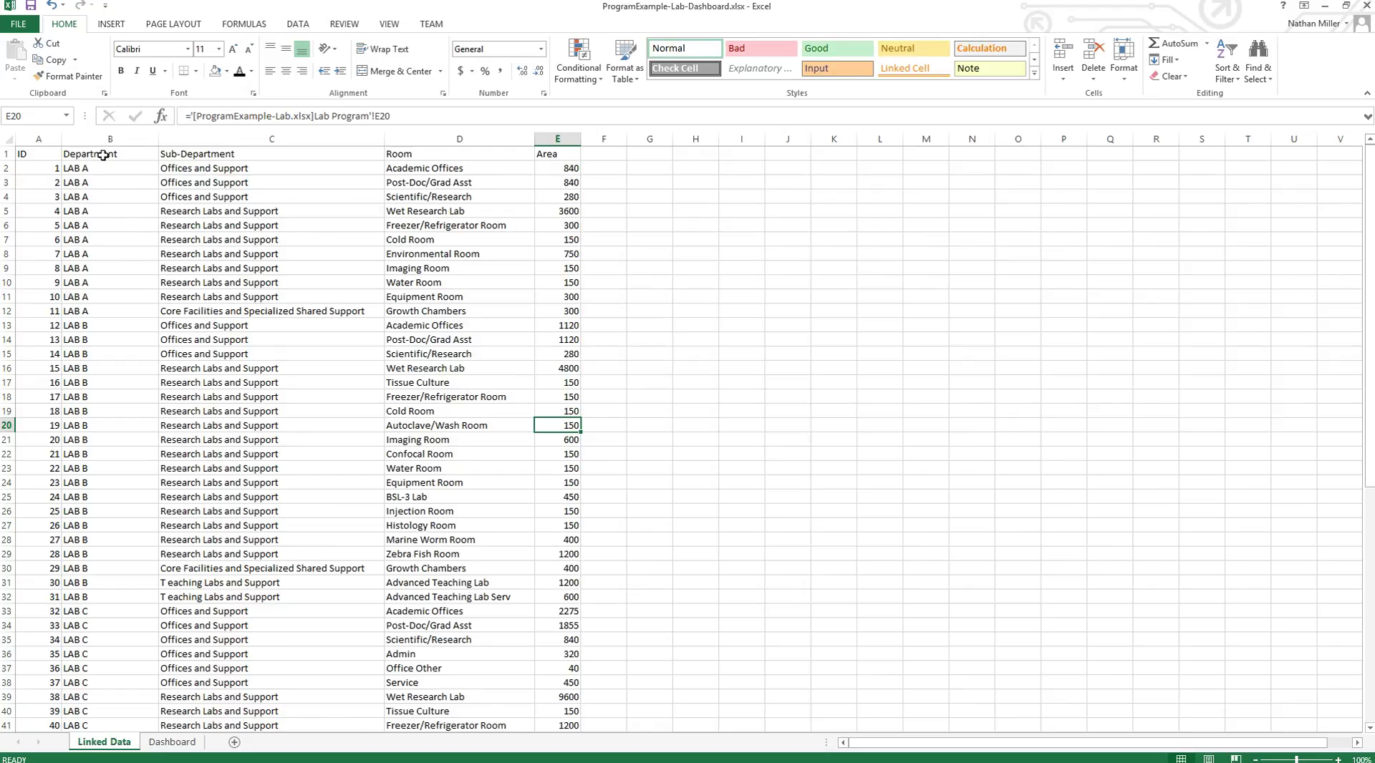
left_click(104, 156)
left_click(230, 156)
left_click(455, 156)
left_click(565, 153)
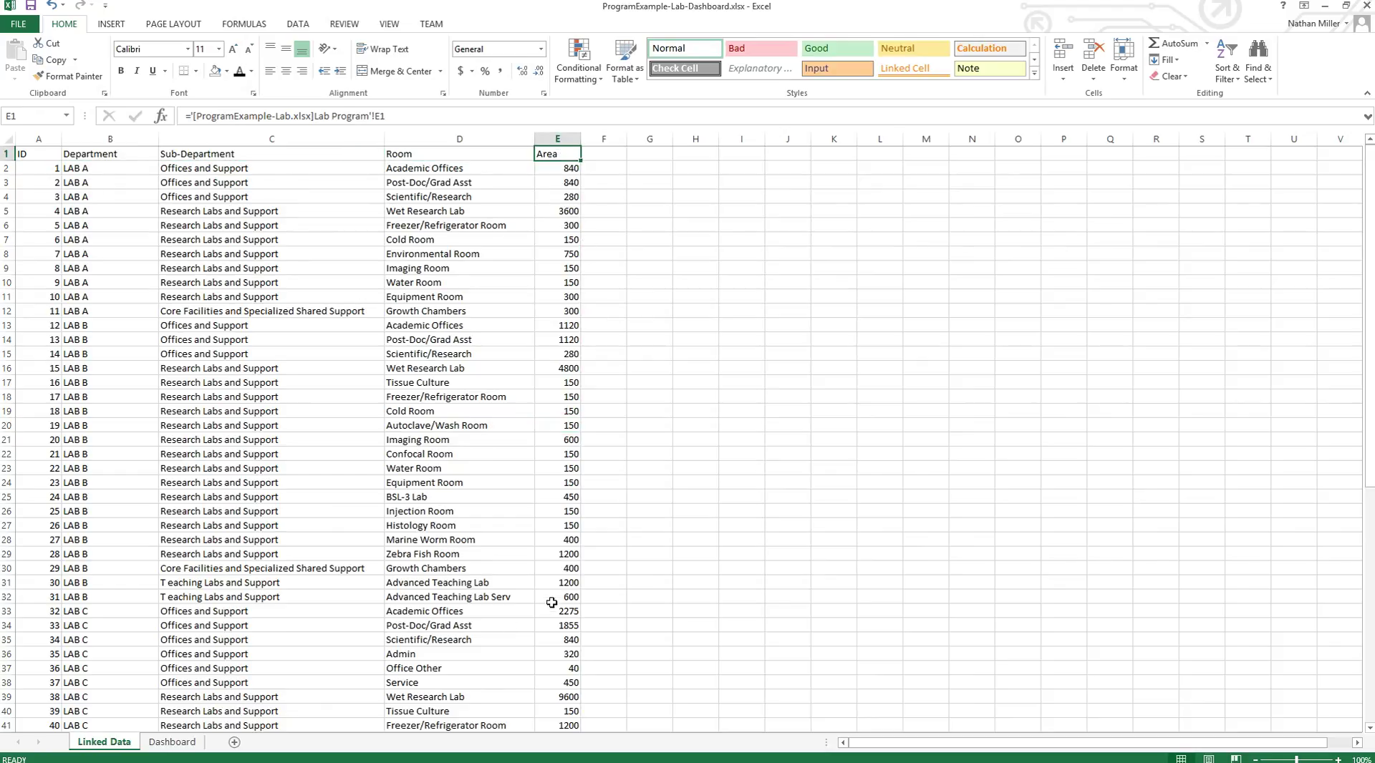
- Go to the Dashboard sheet and view the pivot table filtered by each department in turn, ending on LAB A
left_click(172, 745)
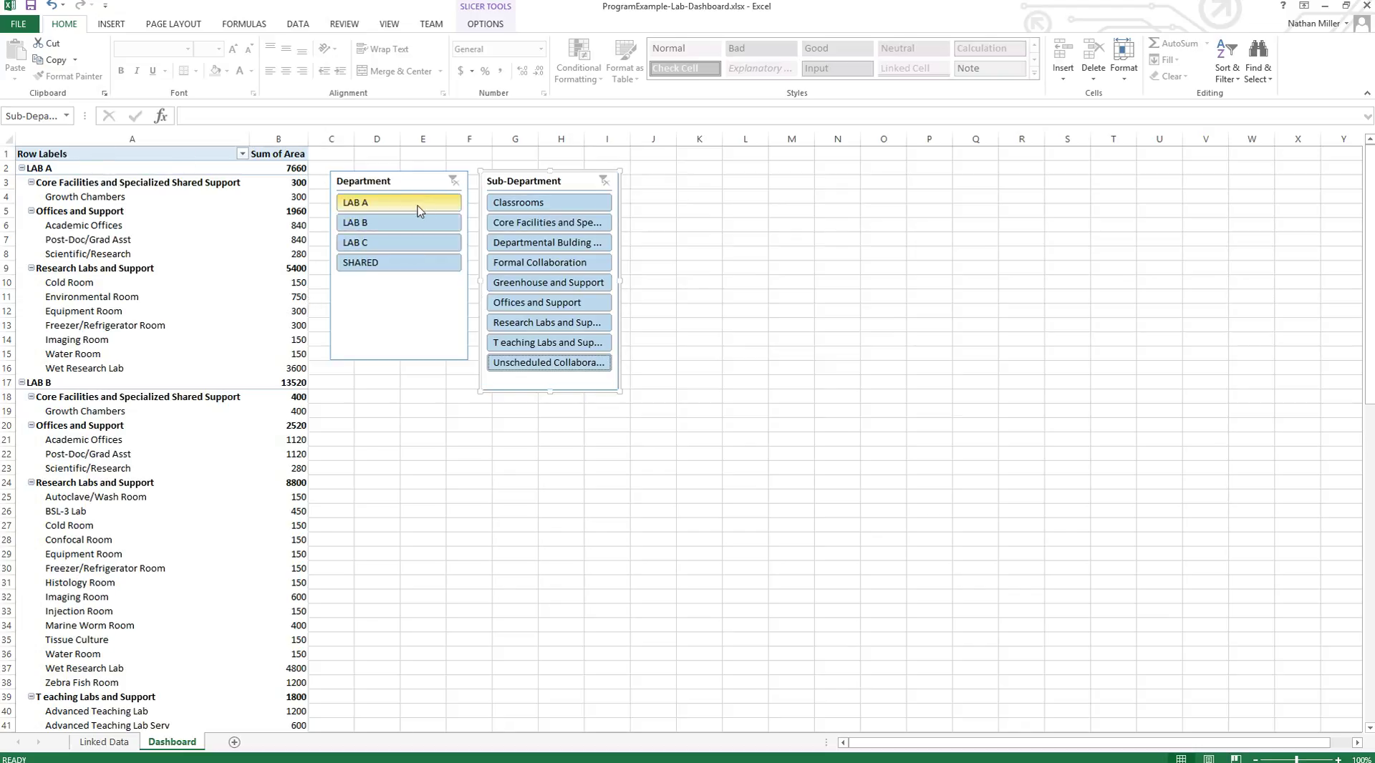
left_click(419, 210)
left_click(402, 225)
left_click(398, 265)
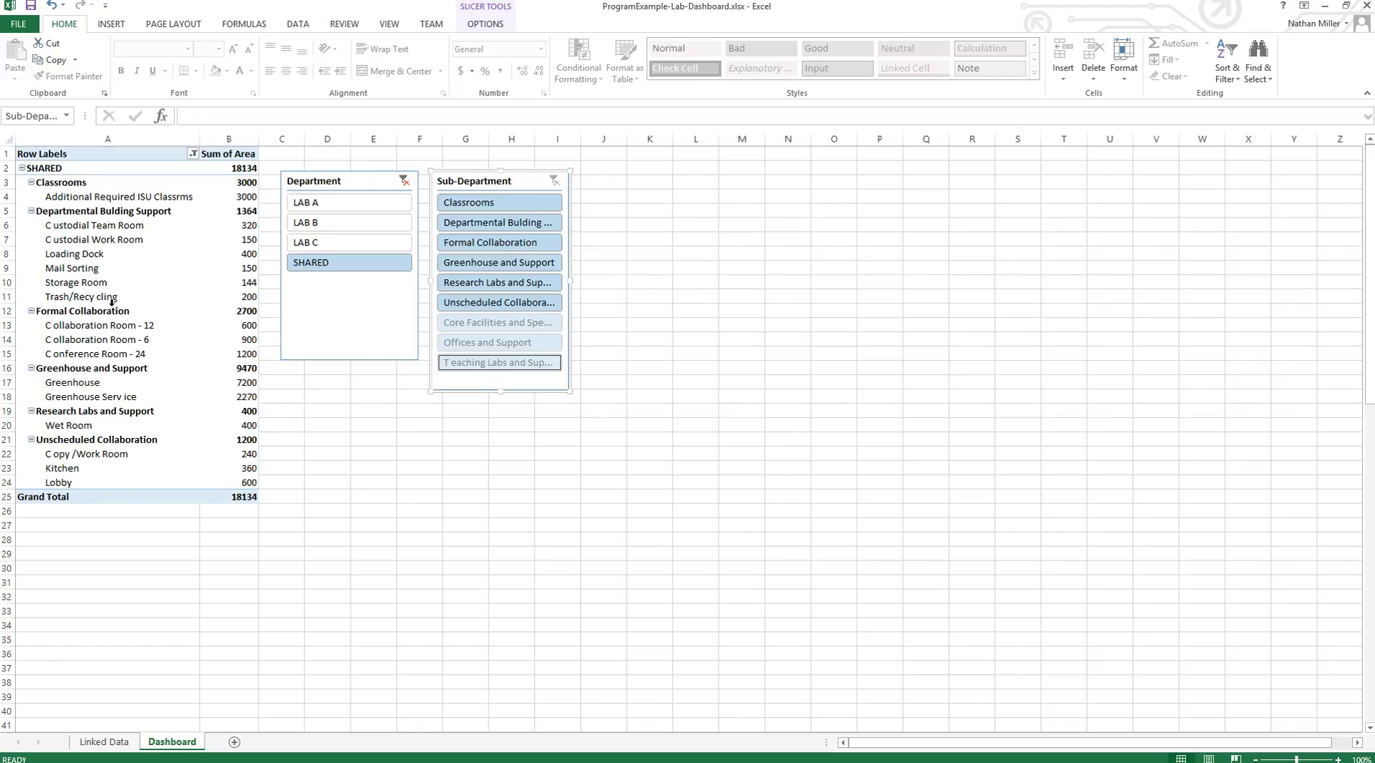
left_click(309, 242)
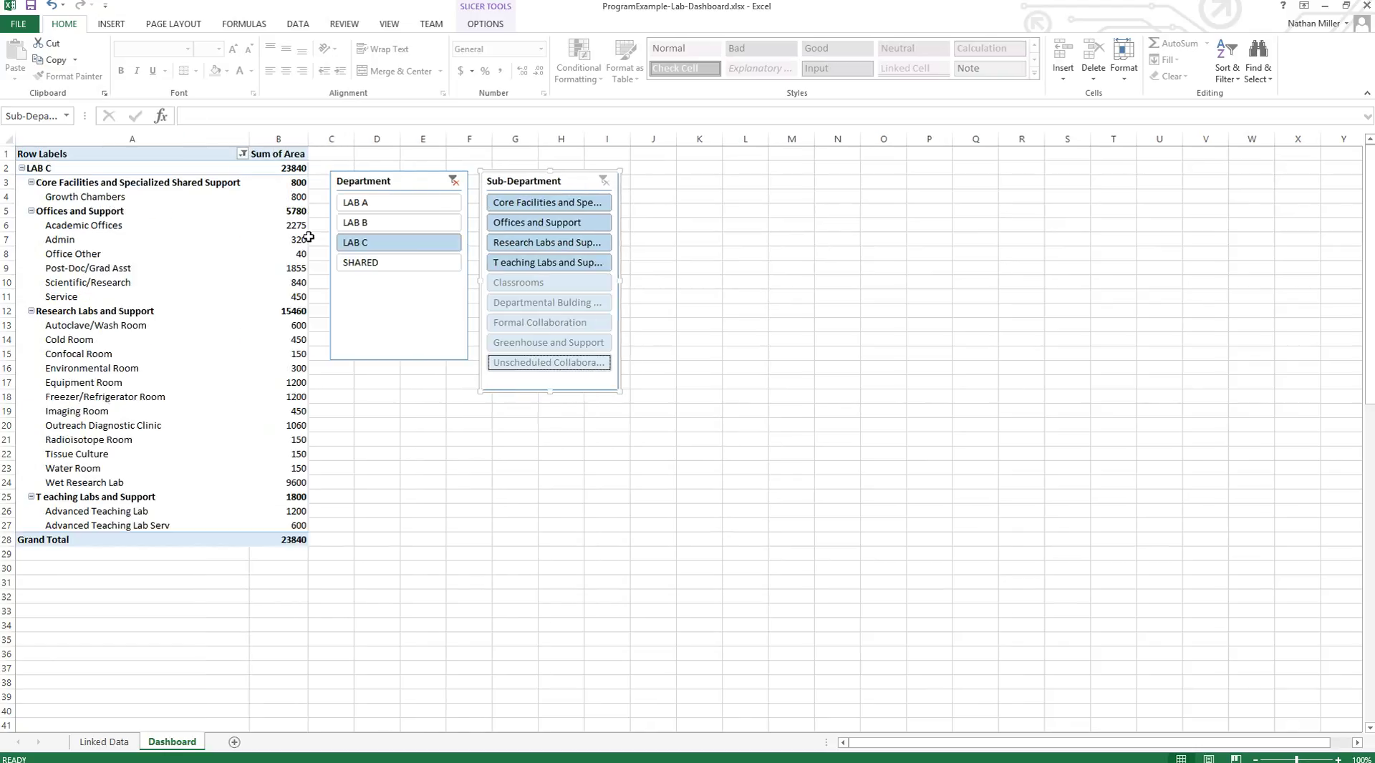
left_click(405, 223)
left_click(399, 204)
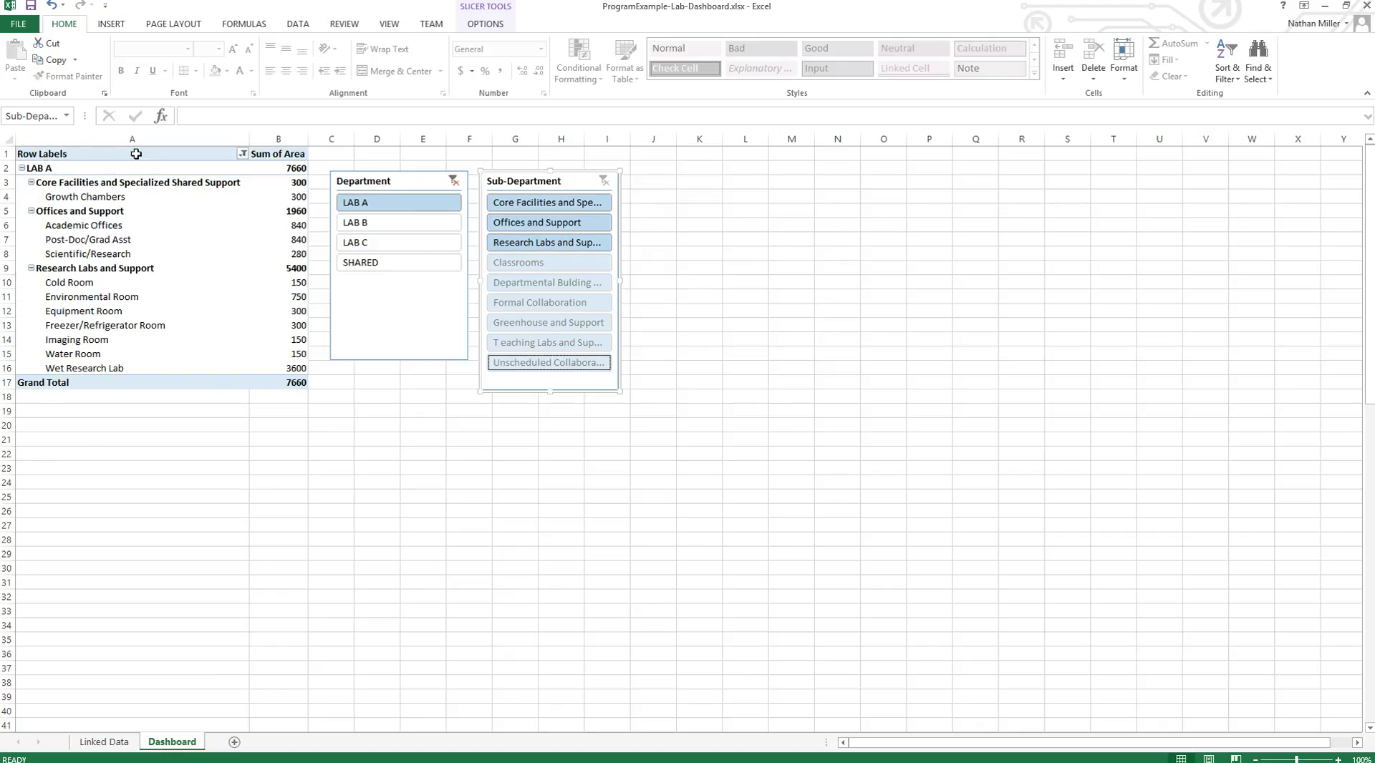
left_click(416, 225)
left_click(408, 243)
left_click(407, 263)
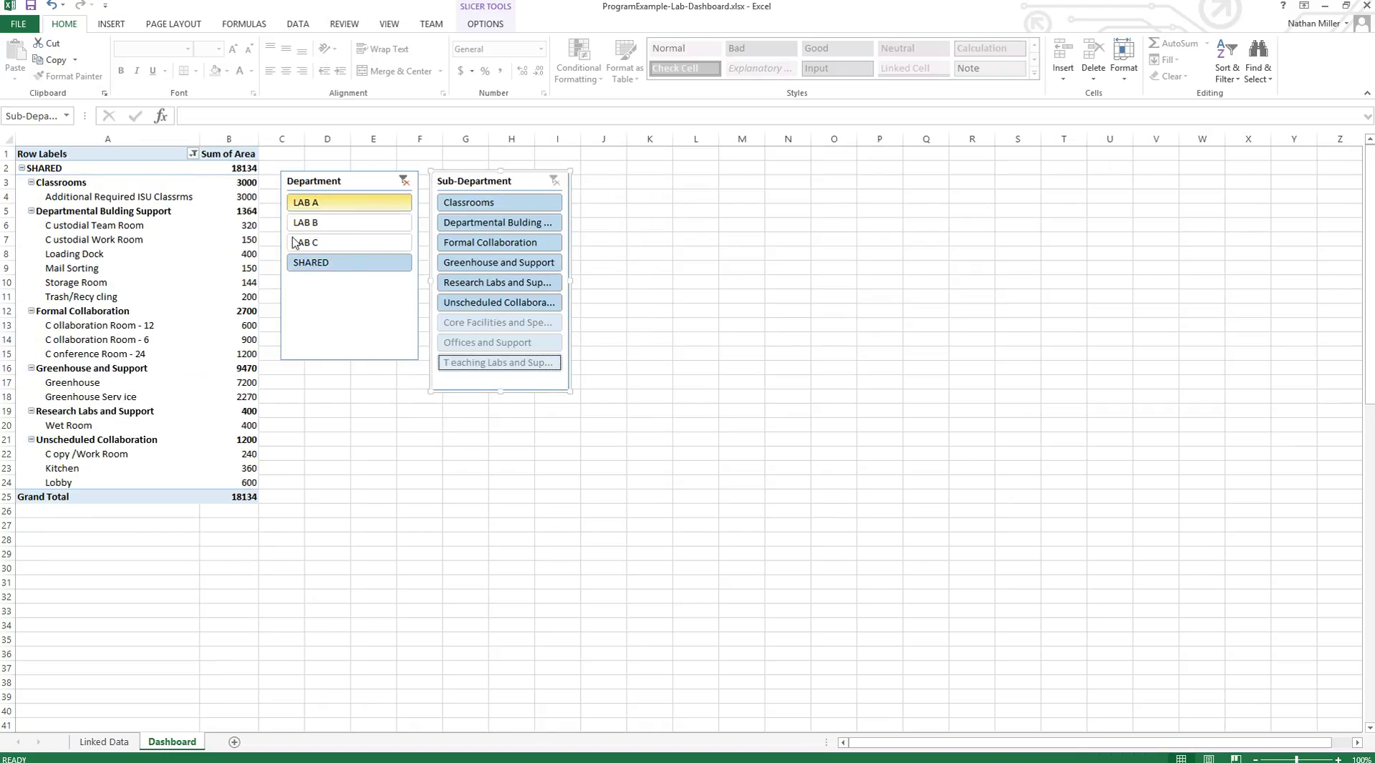
left_click(364, 205)
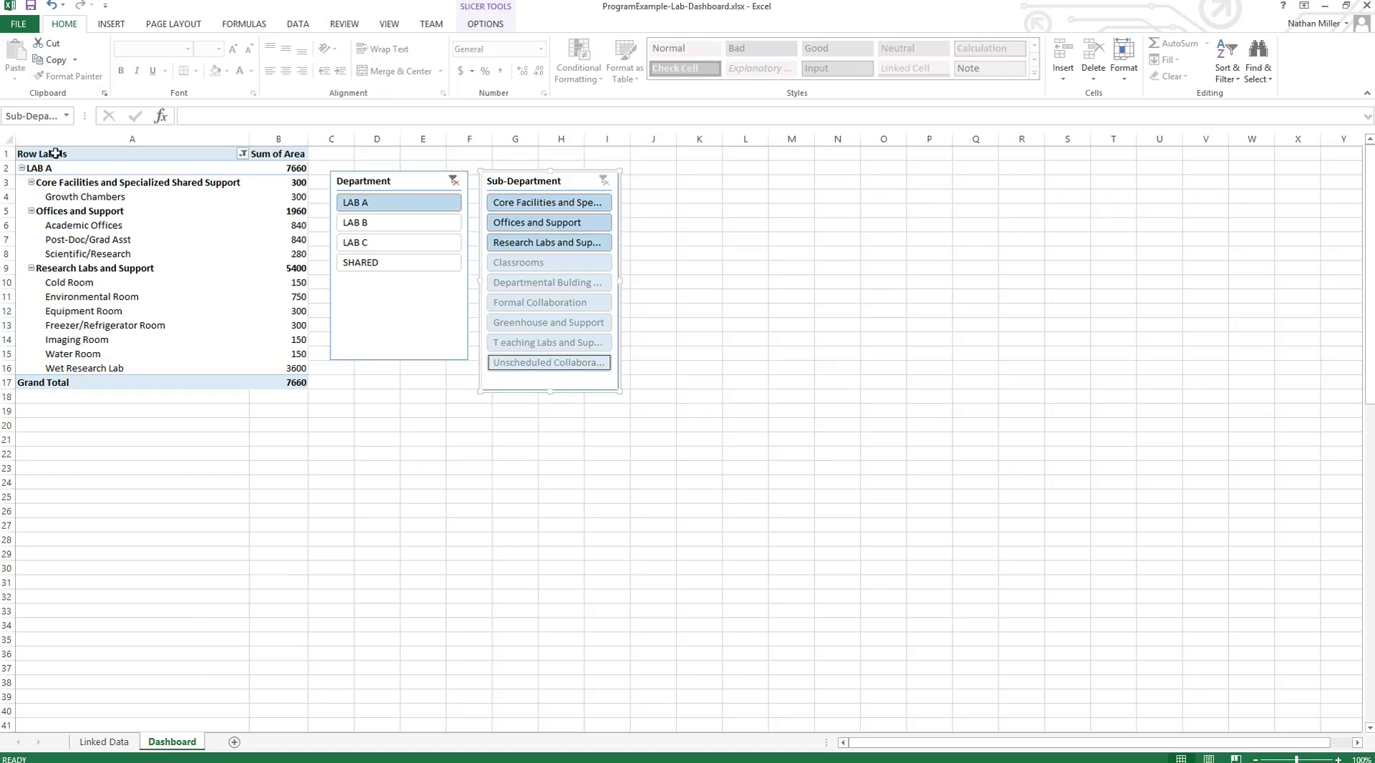
- Turn off autofit column widths on update in the pivot table's options, review its totals and filters settings, and apply
left_click(55, 153)
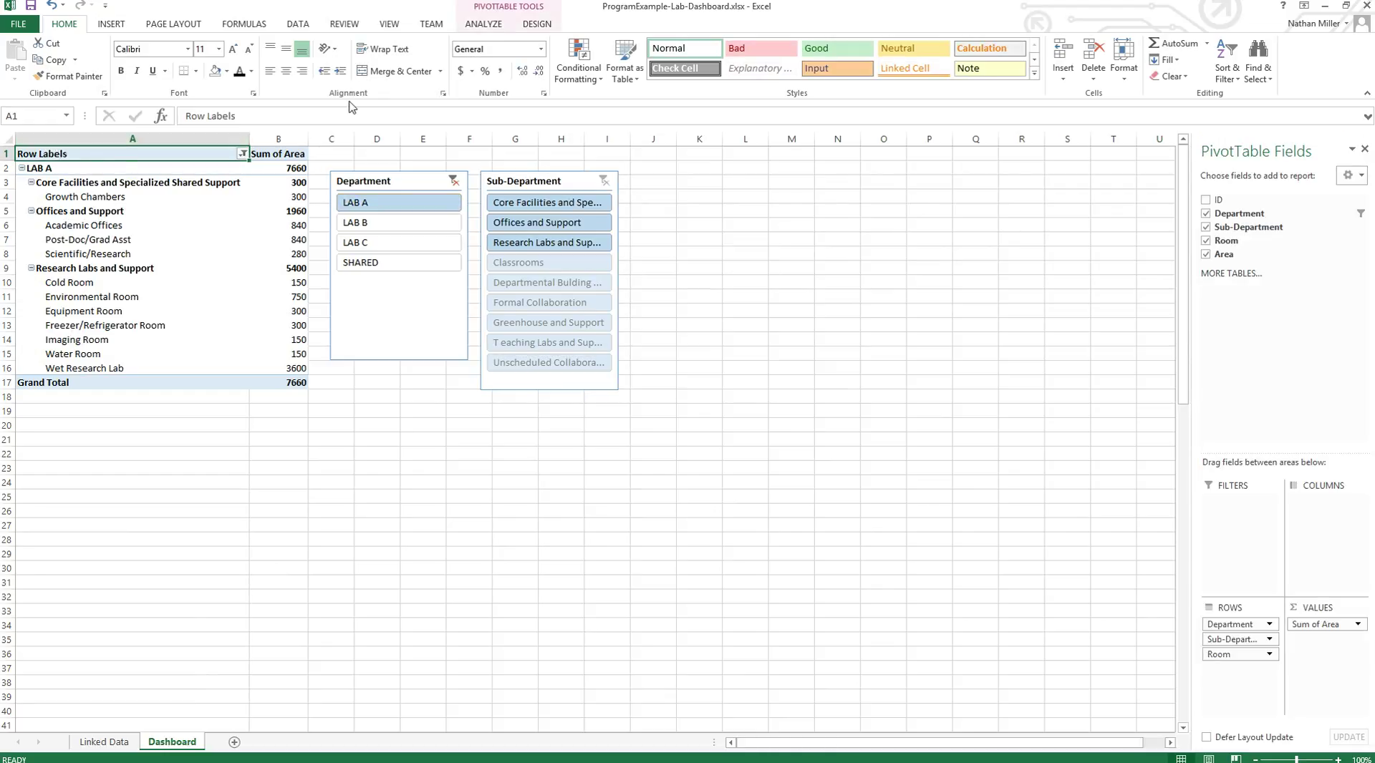
left_click(484, 24)
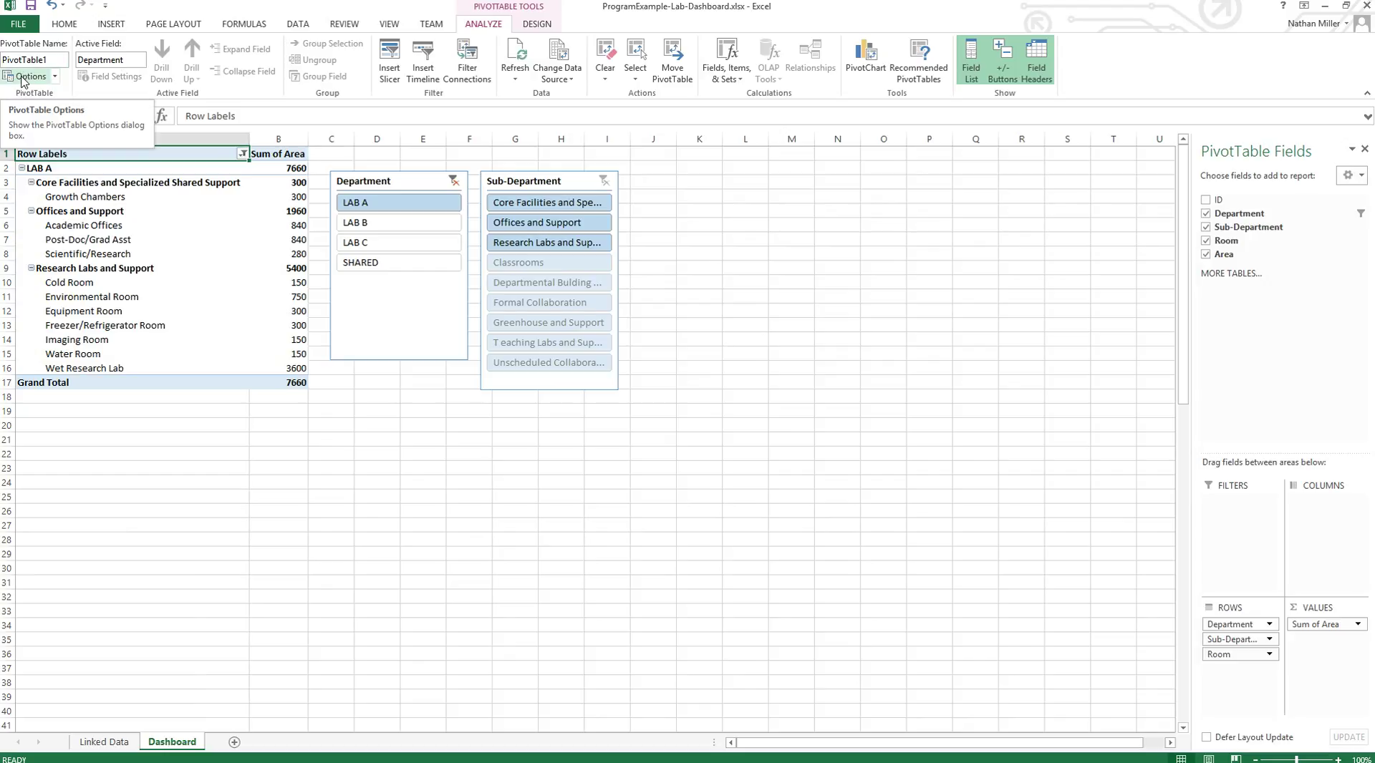
left_click(22, 79)
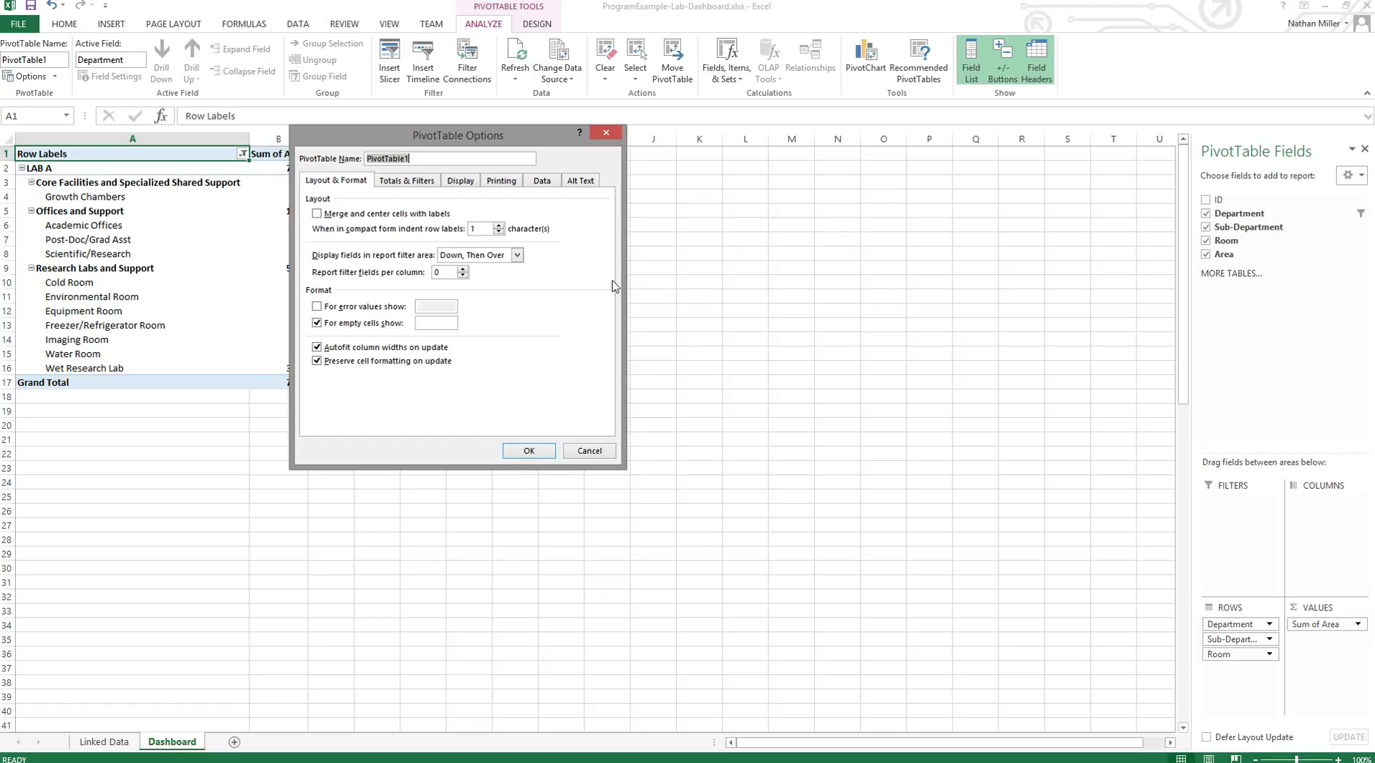
left_click(317, 360)
left_click(317, 347)
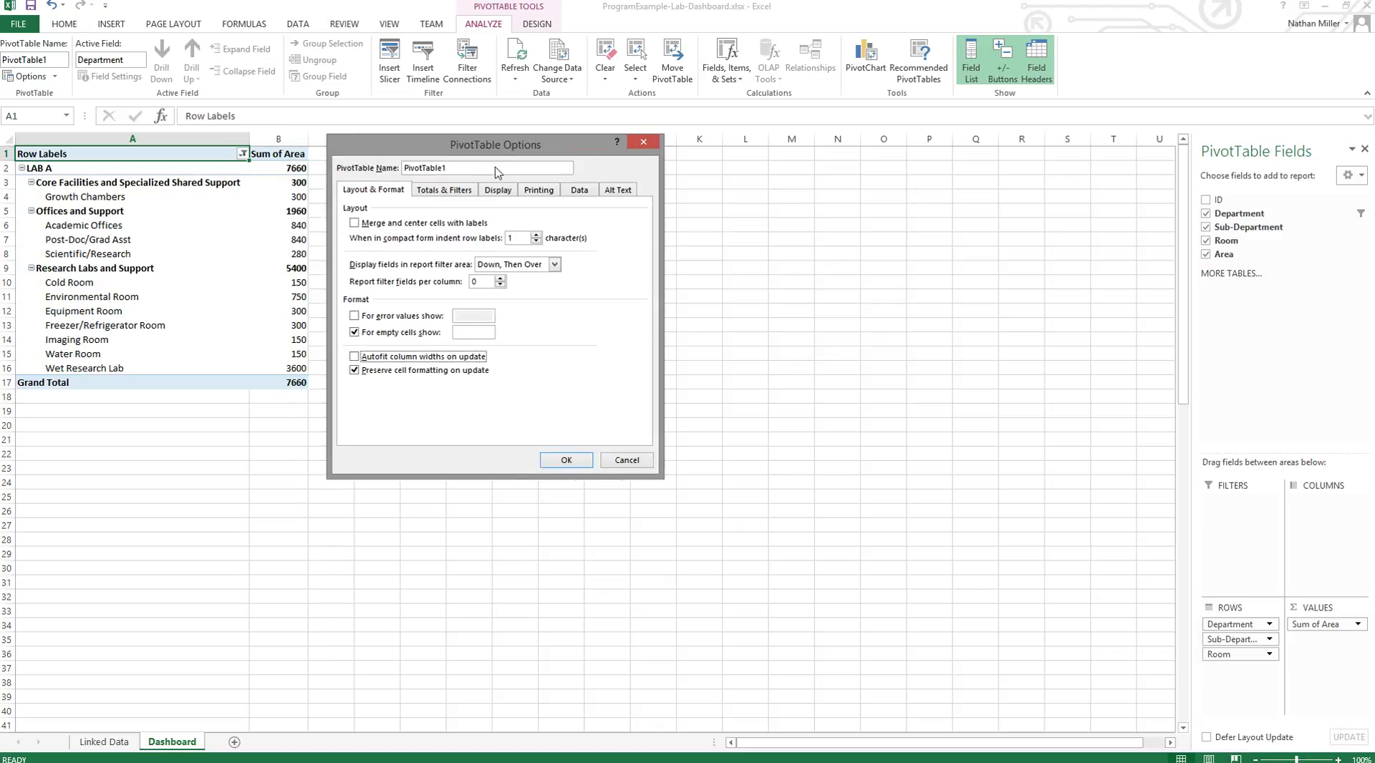
left_click_drag(366, 136, 634, 244)
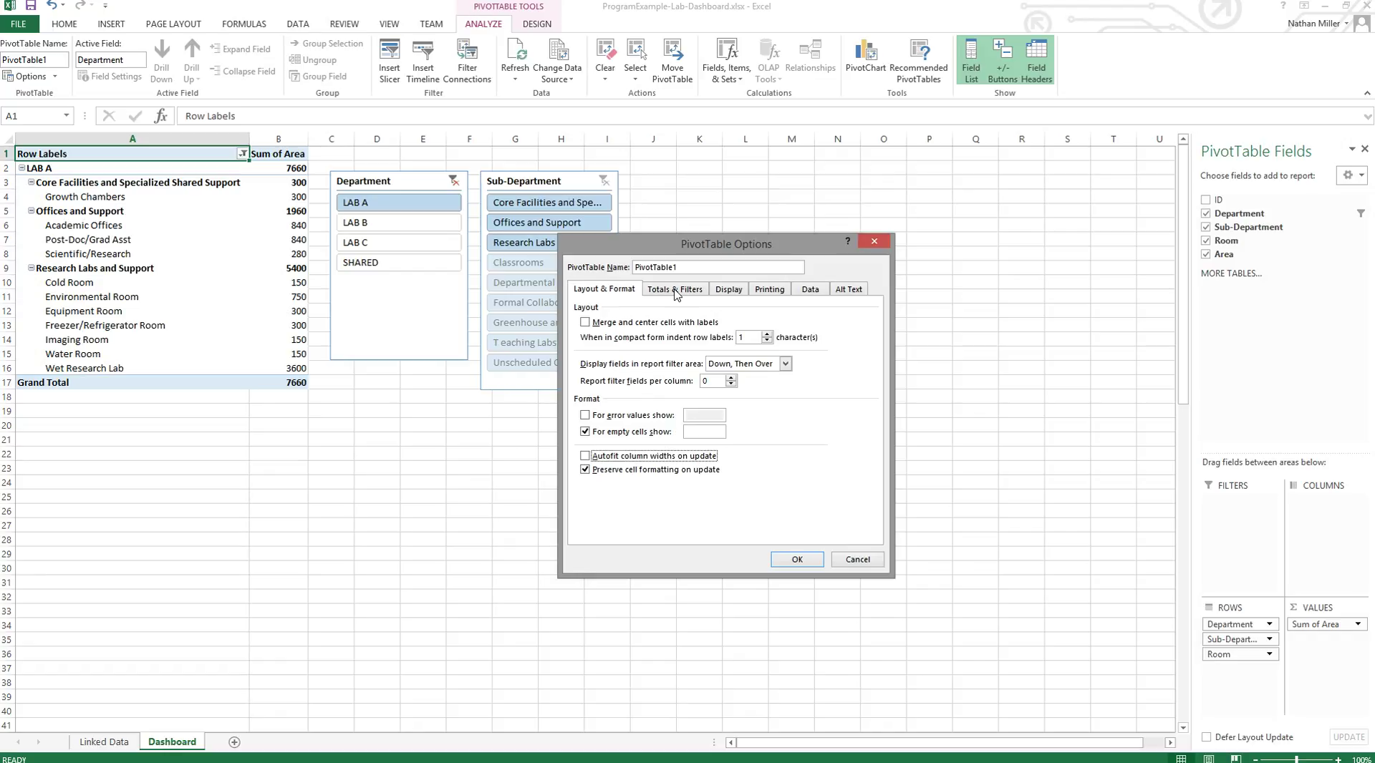
left_click(675, 290)
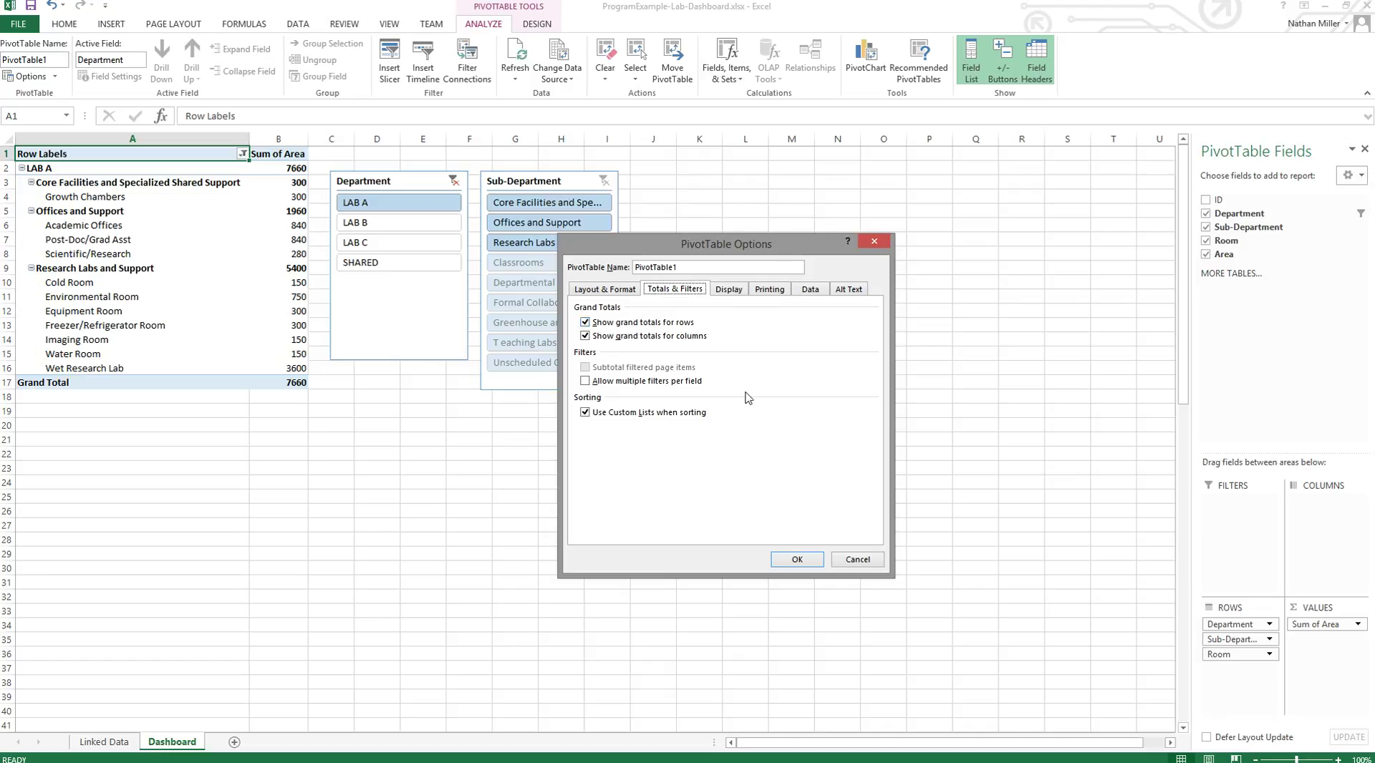
left_click(798, 560)
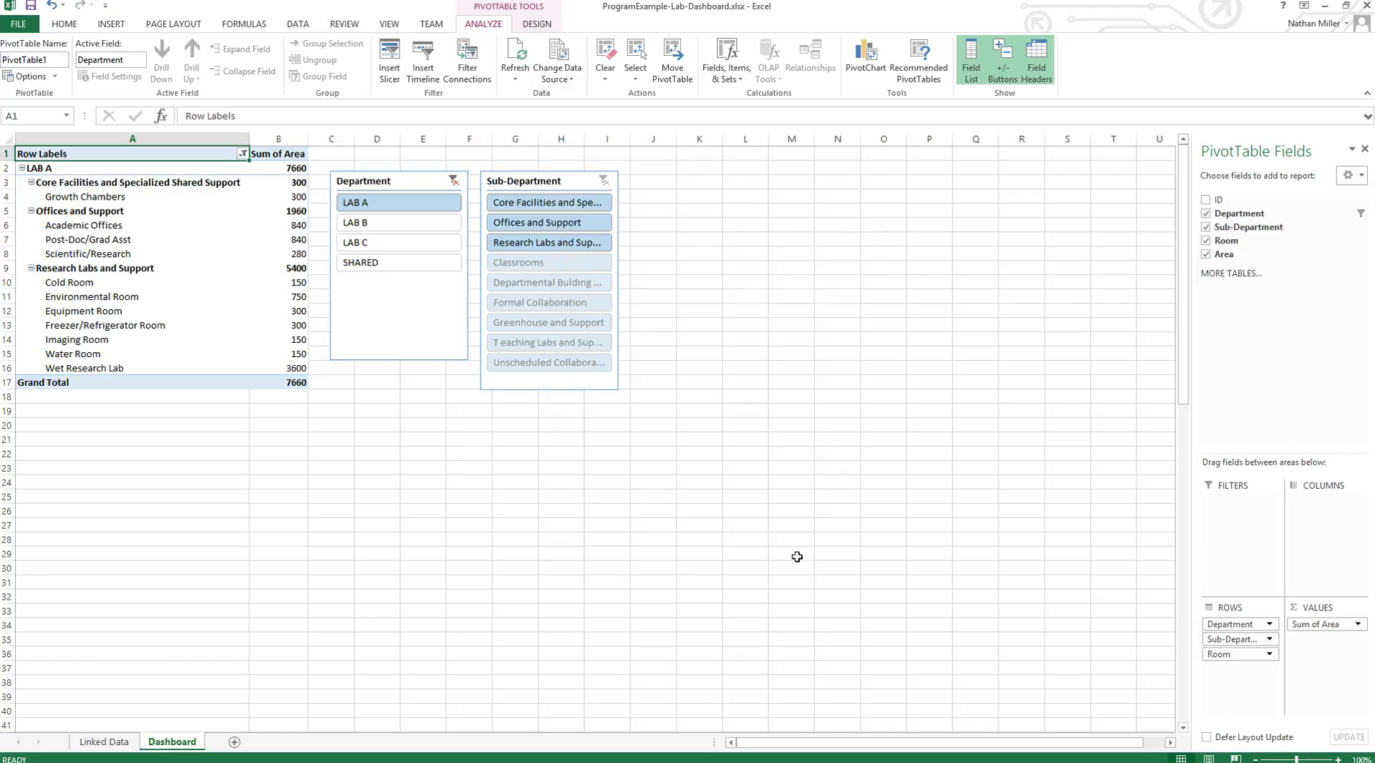
- Test the Department slicer with SHARED, LAB C, LAB B and LAB A, ending with all four departments selected
left_click(388, 264)
left_click(385, 244)
left_click(385, 223)
left_click(384, 204)
left_click(373, 272, "shift")
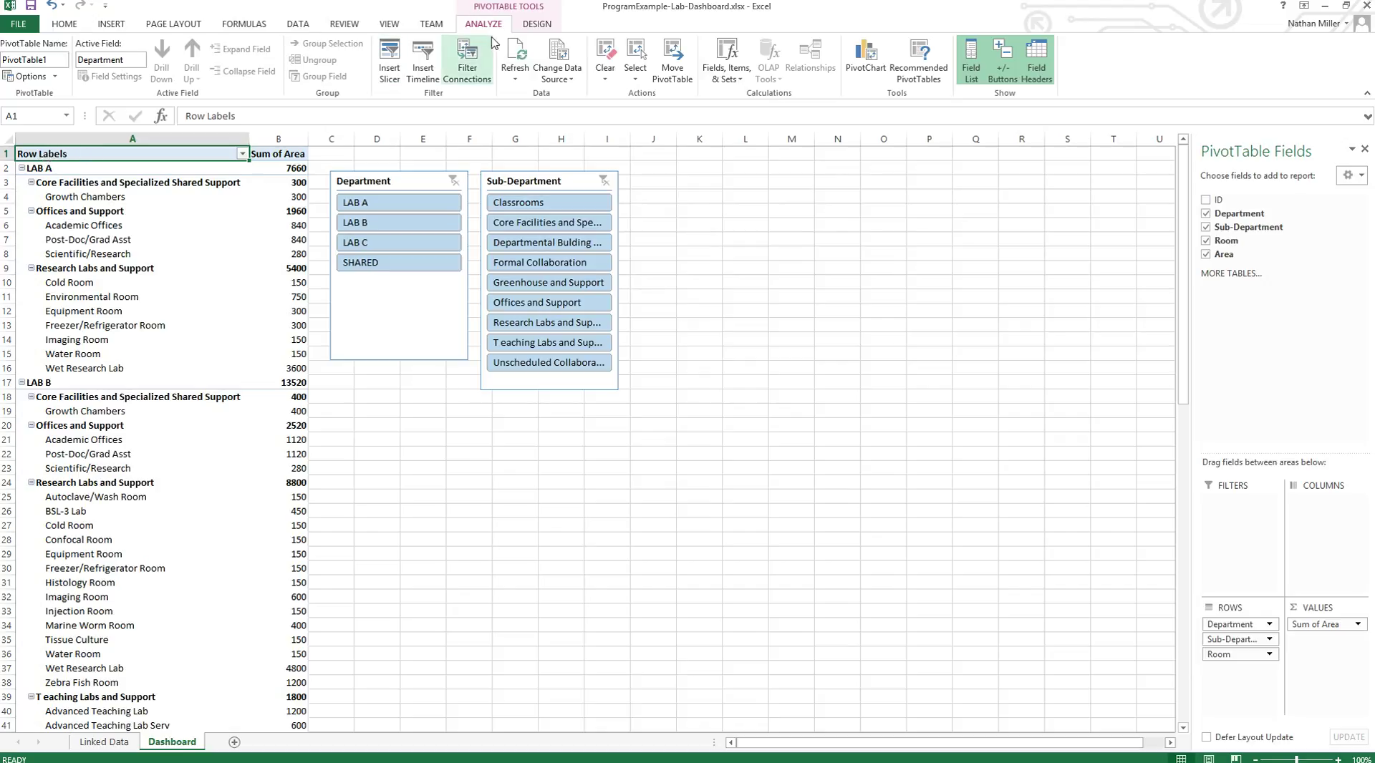
- Insert a Clustered Column PivotChart from the pivot table and place it directly beside the Sub-Department slicer
left_click(867, 66)
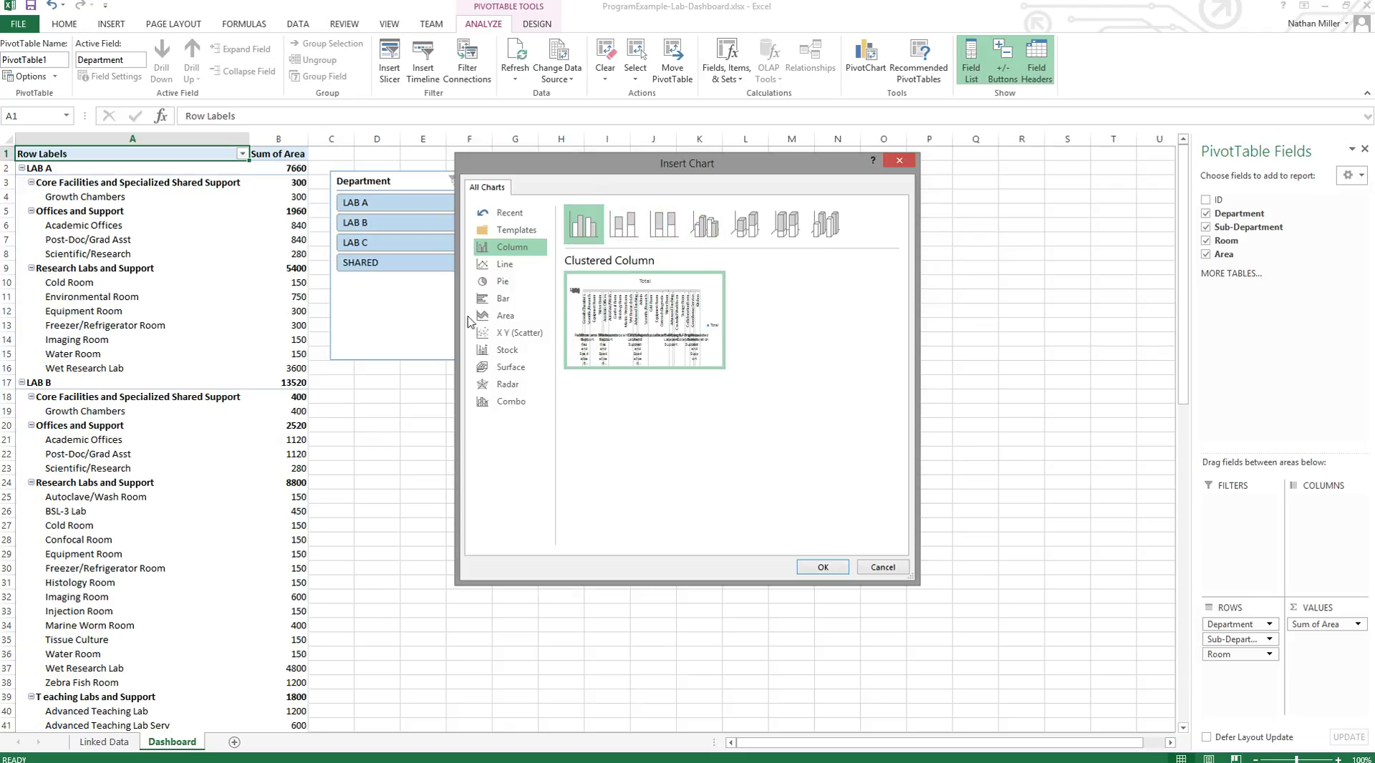
mouse_move(646, 341)
left_click(825, 567)
mouse_move(662, 368)
left_mouse_down()
mouse_move(651, 408)
mouse_move(857, 329)
mouse_move(857, 186)
left_mouse_up()
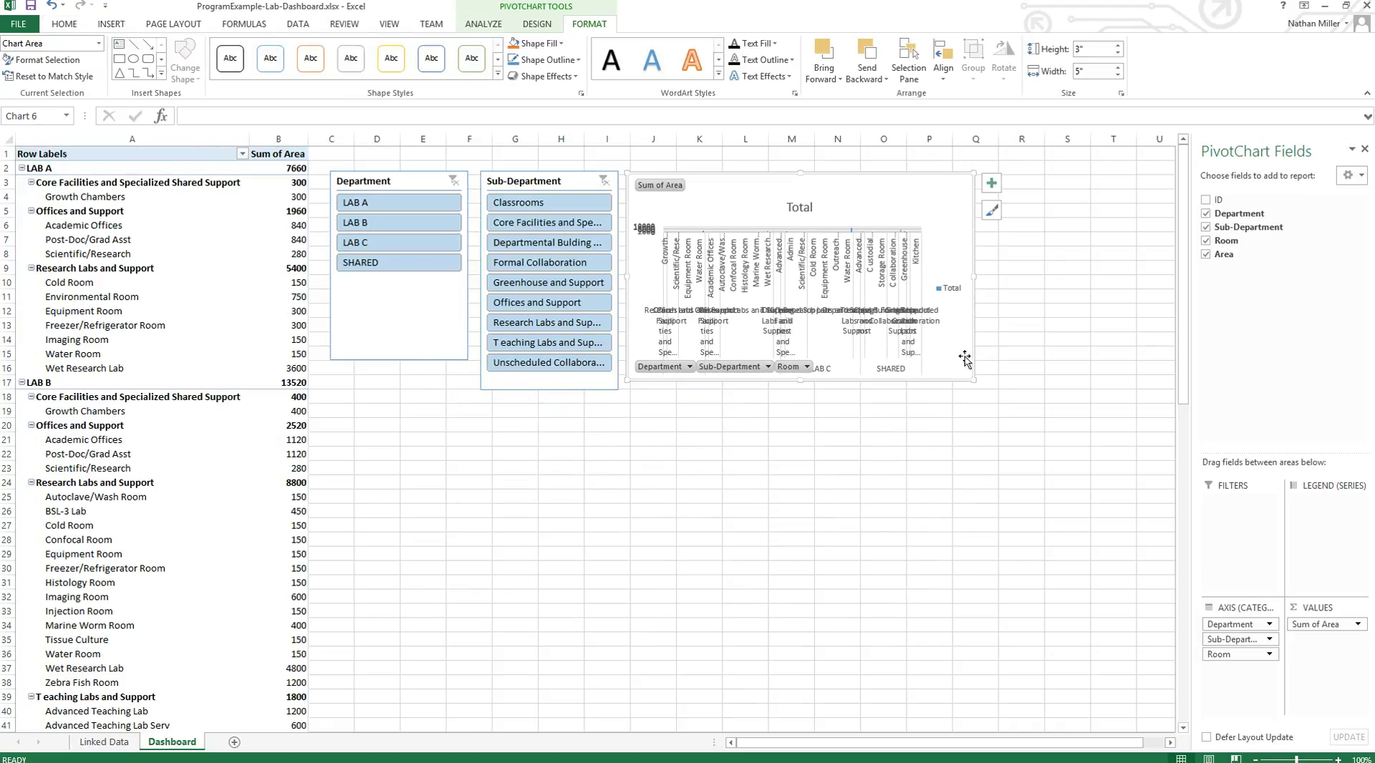
- Enlarge the pivot chart to about 6.73" high and 10.27" wide
left_click_drag(976, 381, 1161, 634)
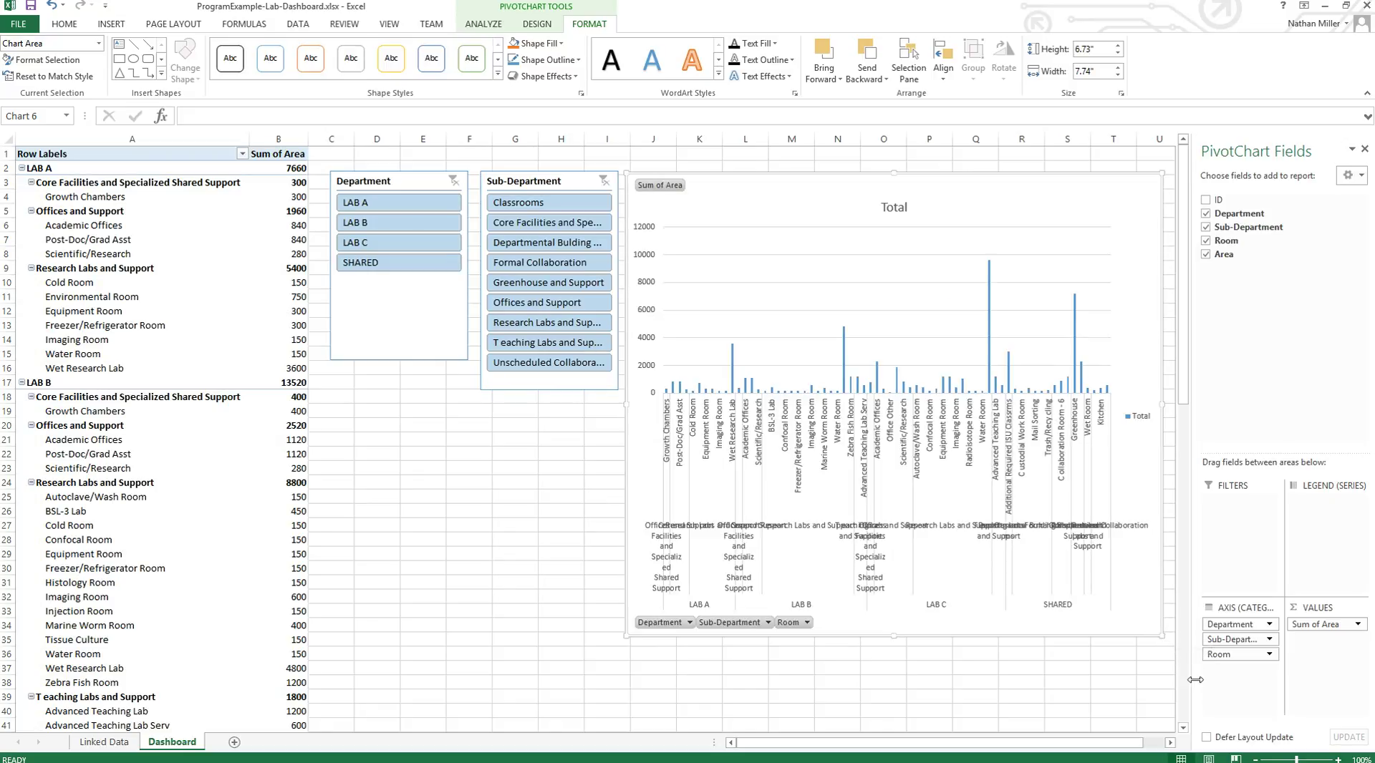
left_click(1170, 742)
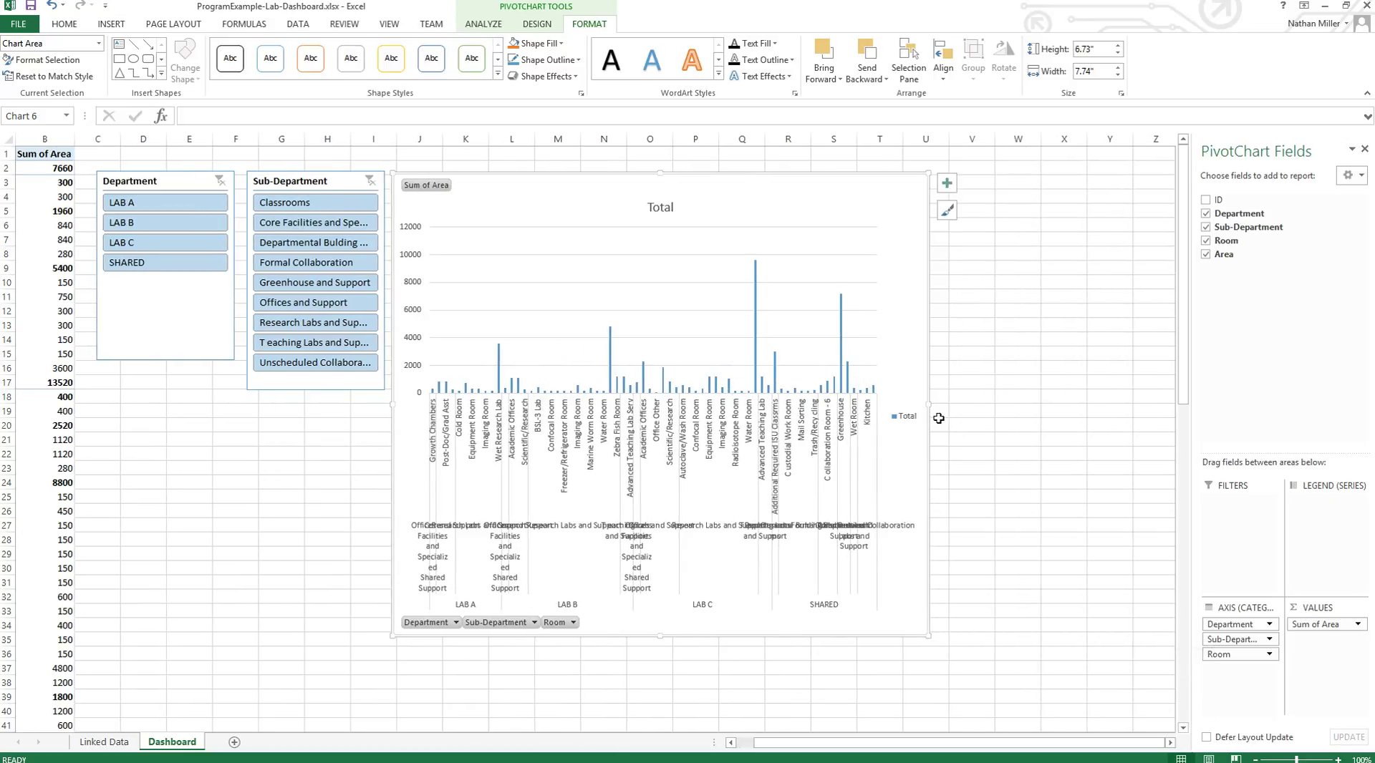
left_click_drag(926, 407, 1103, 406)
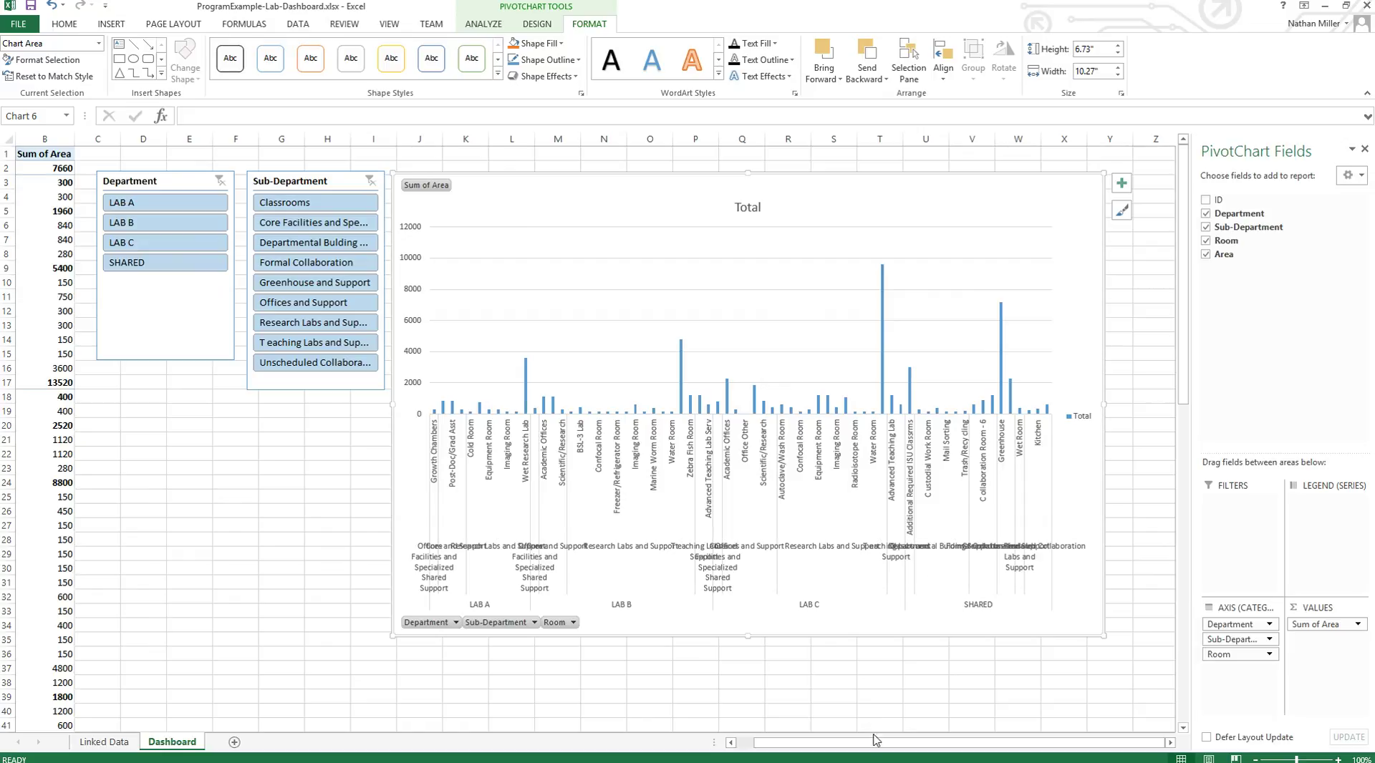
mouse_move(880, 744)
left_mouse_down()
mouse_move(845, 749)
mouse_move(872, 749)
left_mouse_up()
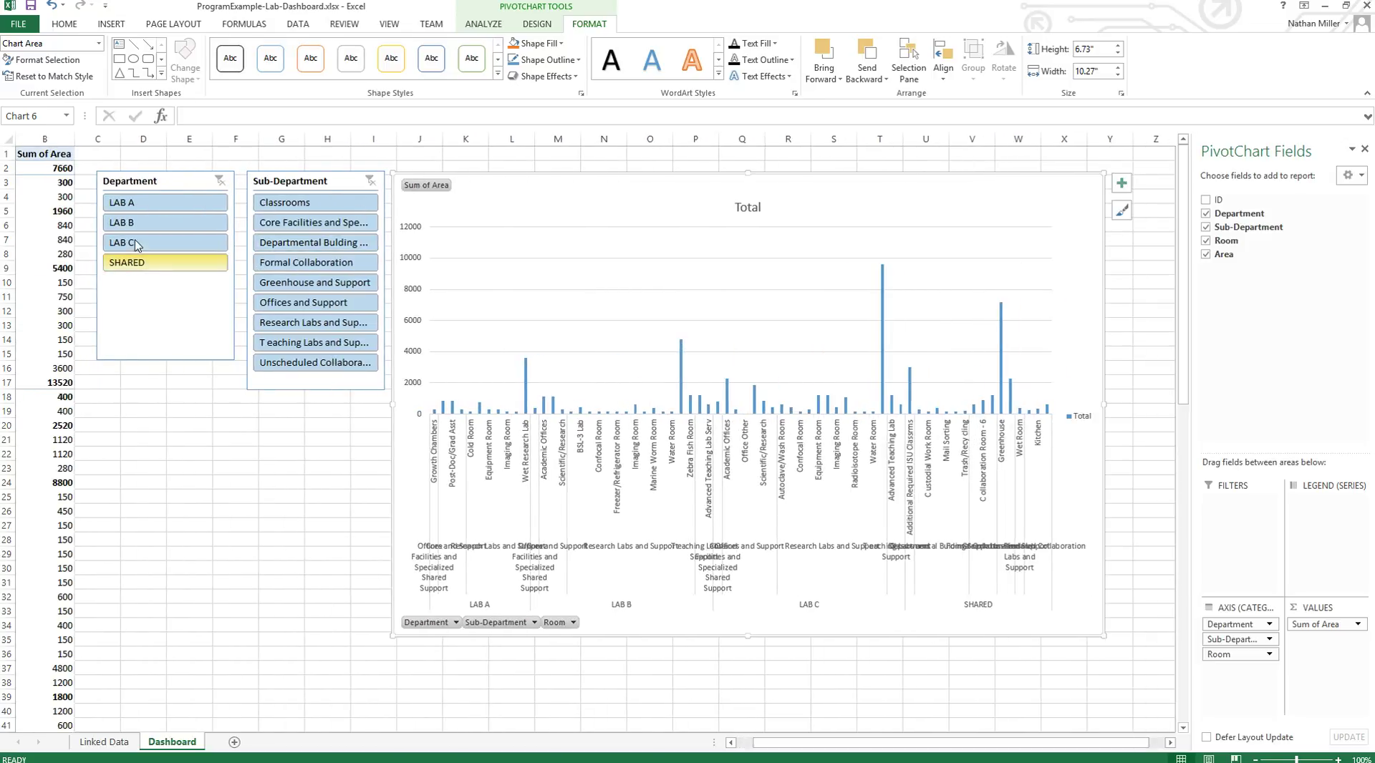
- Filter the pivot chart by individual departments and by LAB B and LAB C together, ending with only LAB A selected
left_click(134, 206)
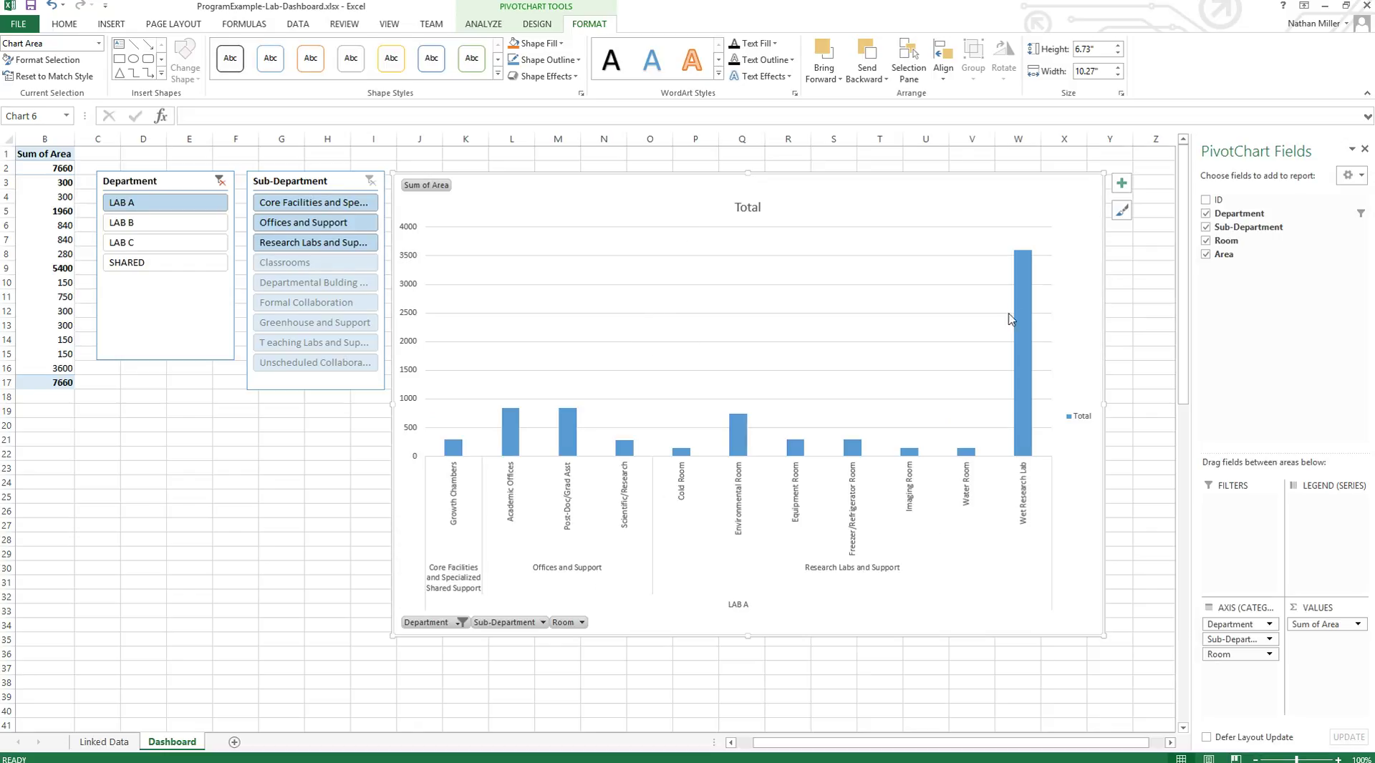
left_click(138, 225)
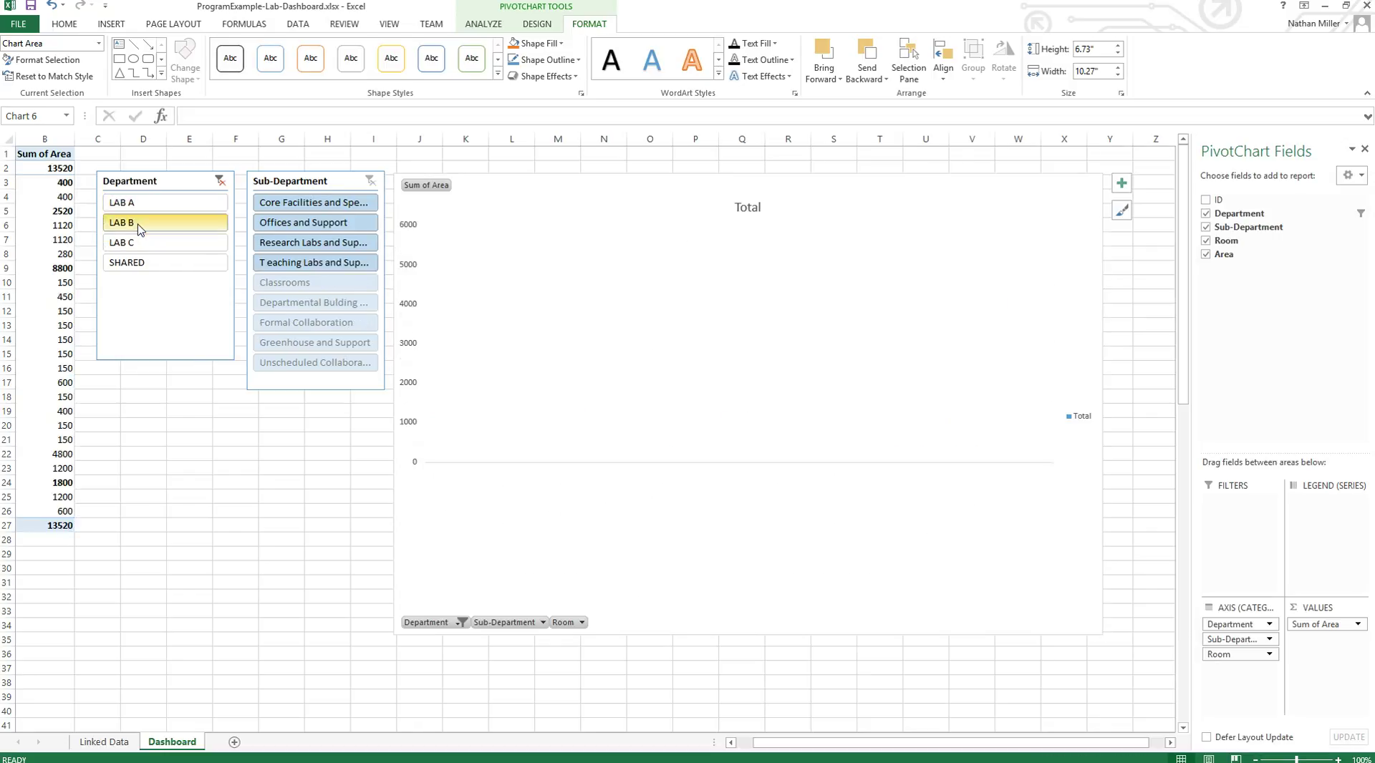
left_click(151, 251)
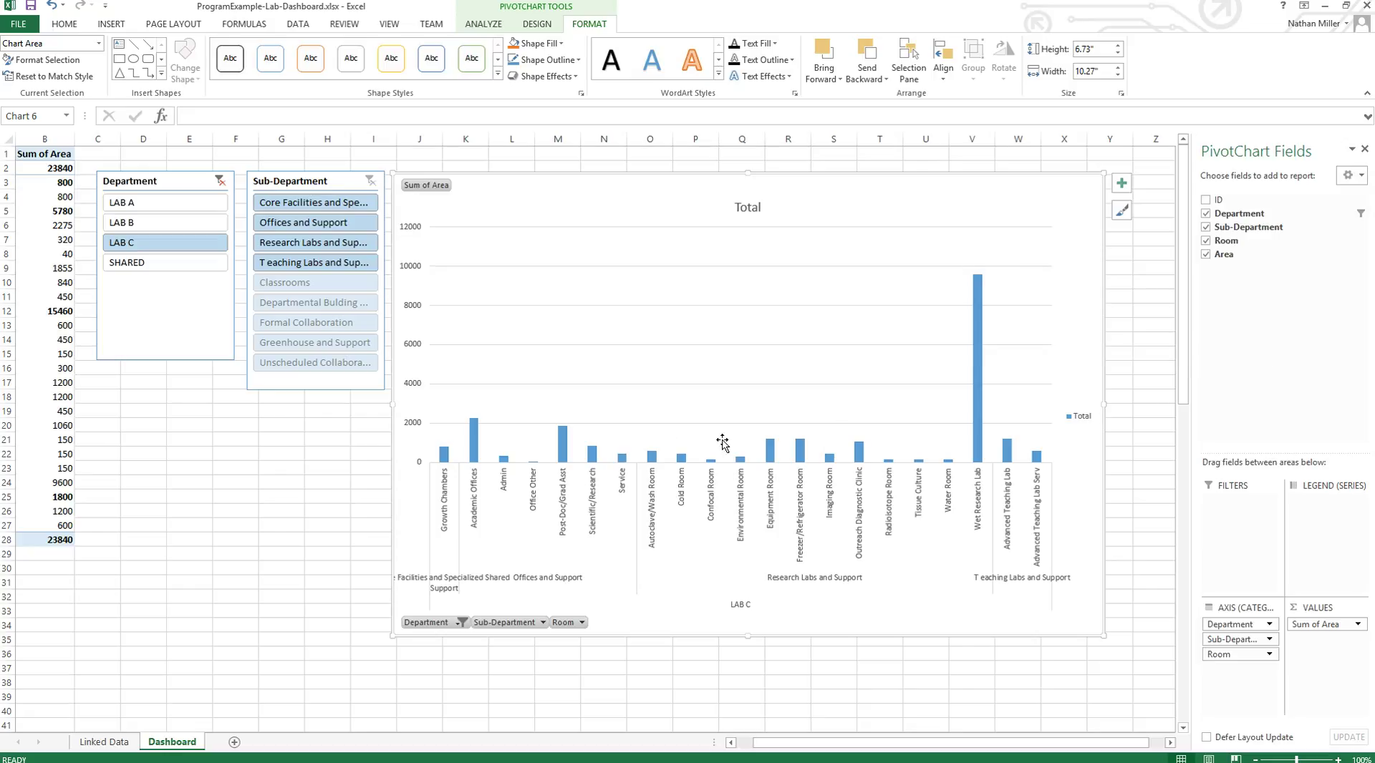
left_click(151, 265)
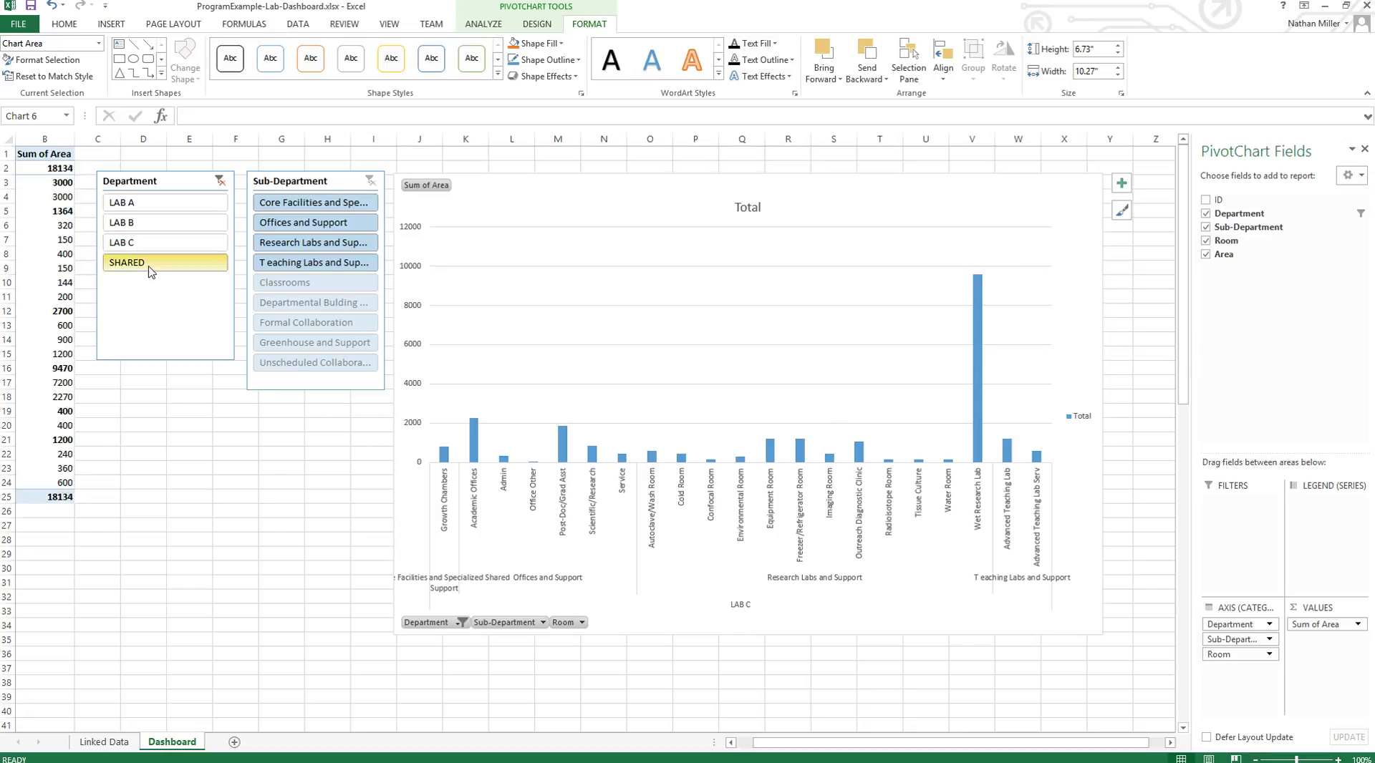
left_click(156, 207)
left_click(164, 226)
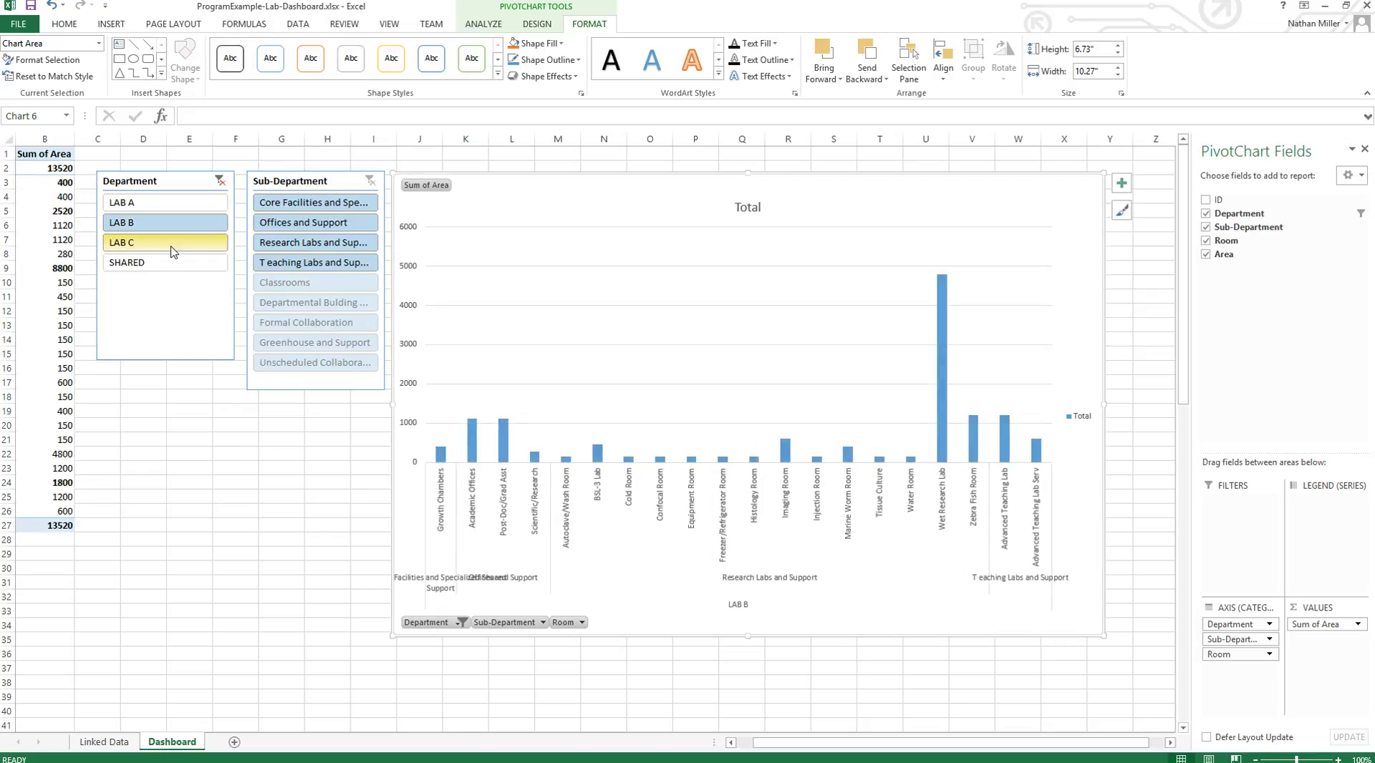
left_click(171, 243, "ctrl")
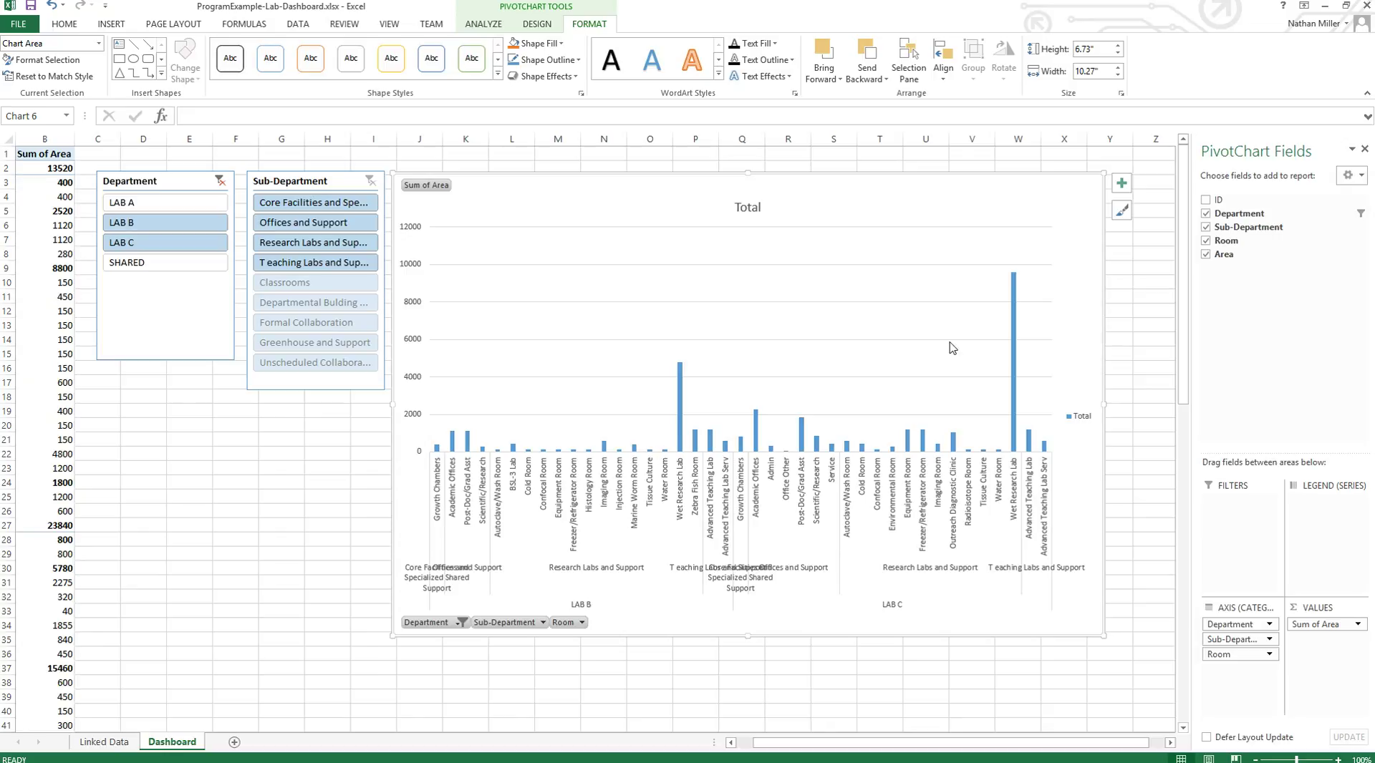
left_click(188, 202)
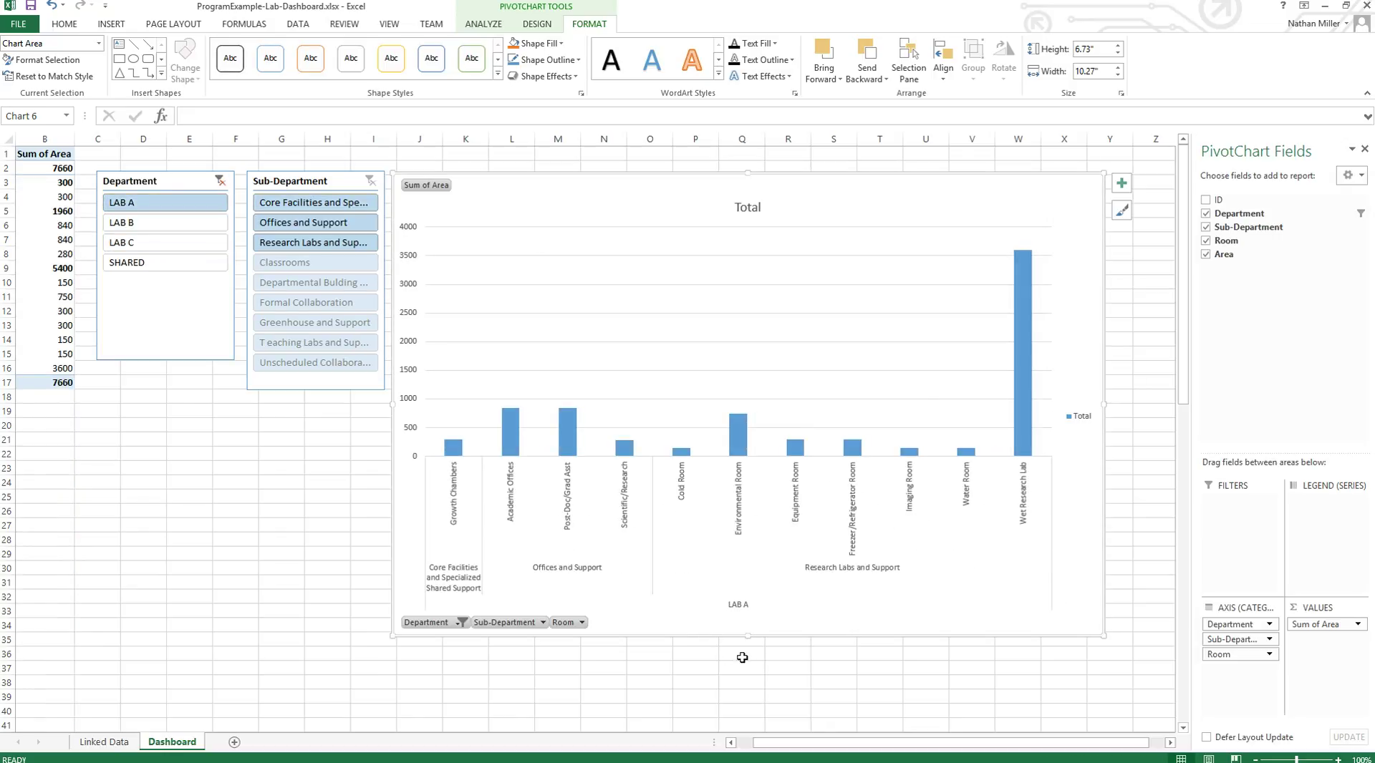
- Resize the pivot chart to about 5.81" high and 11.18" wide
left_click_drag(748, 636, 748, 593)
mouse_move(823, 747)
left_mouse_down()
mouse_move(774, 759)
mouse_move(809, 755)
left_mouse_up()
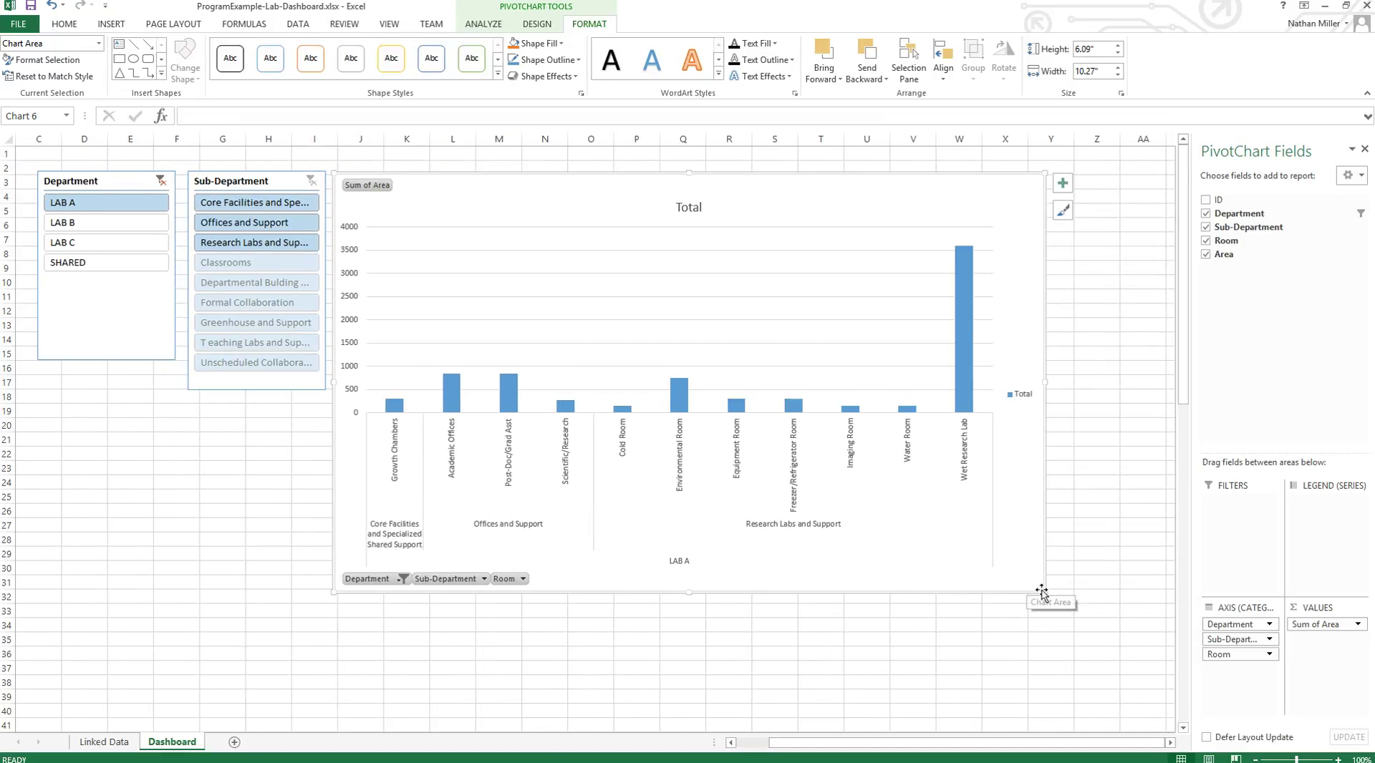
left_click_drag(1042, 591, 1108, 573)
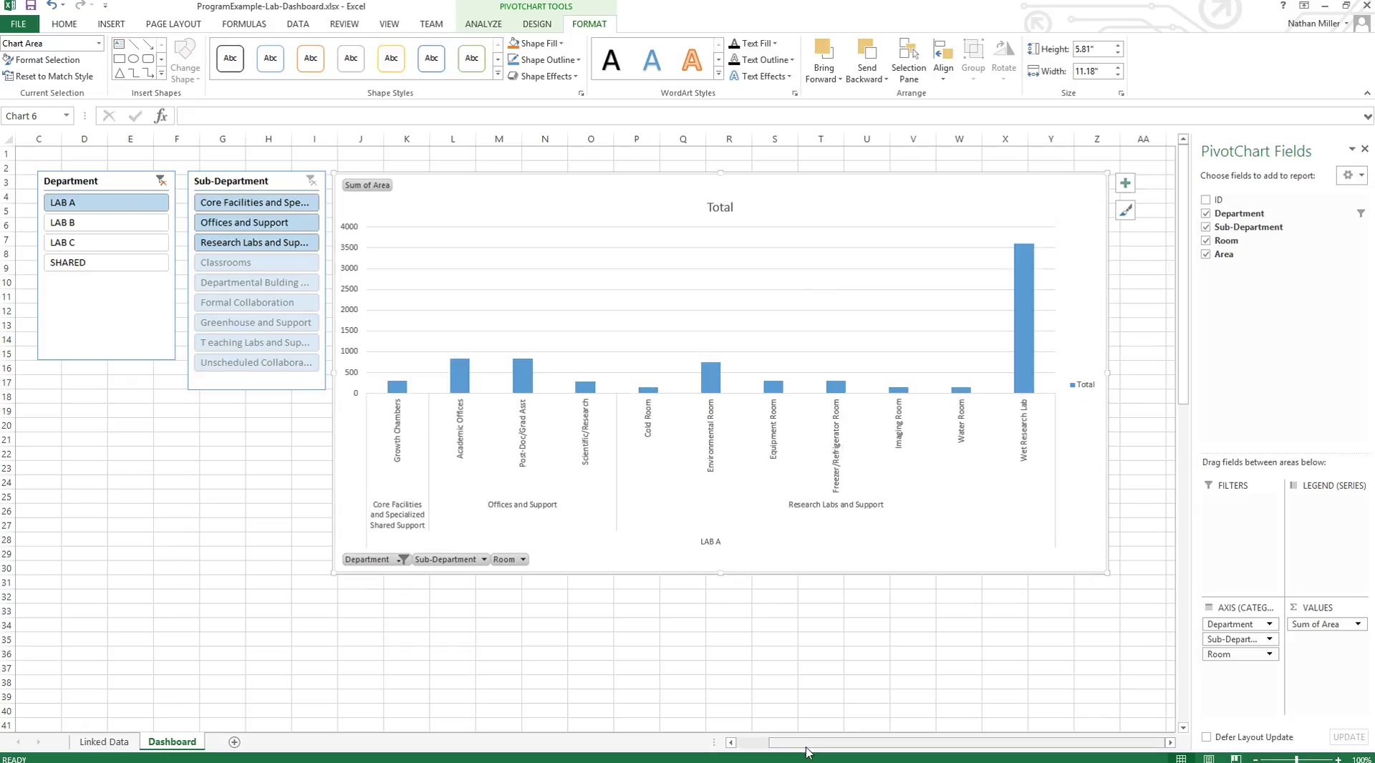
- Insert a Pie PivotChart from the pivot table and place it below the Department and Sub-Department slicers
left_click_drag(814, 745, 737, 744)
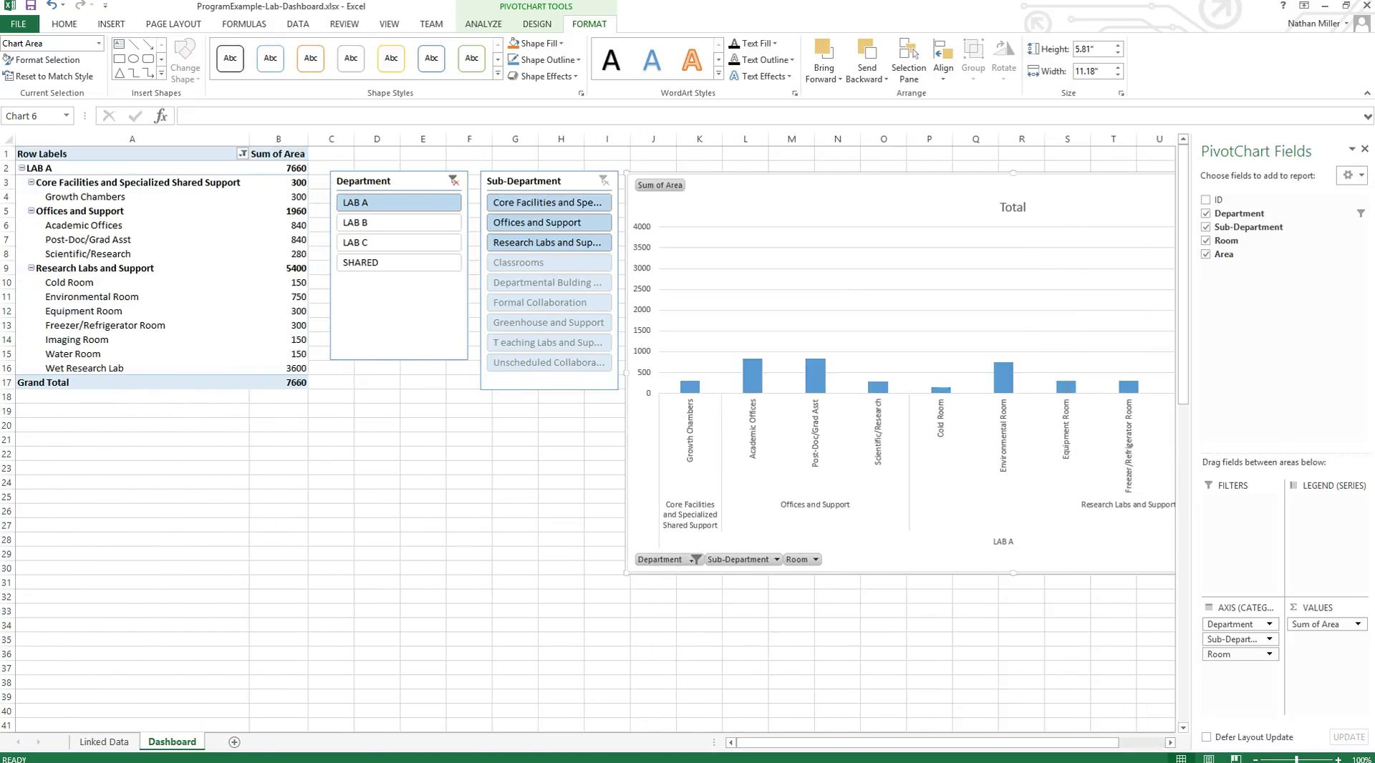
left_click(65, 153)
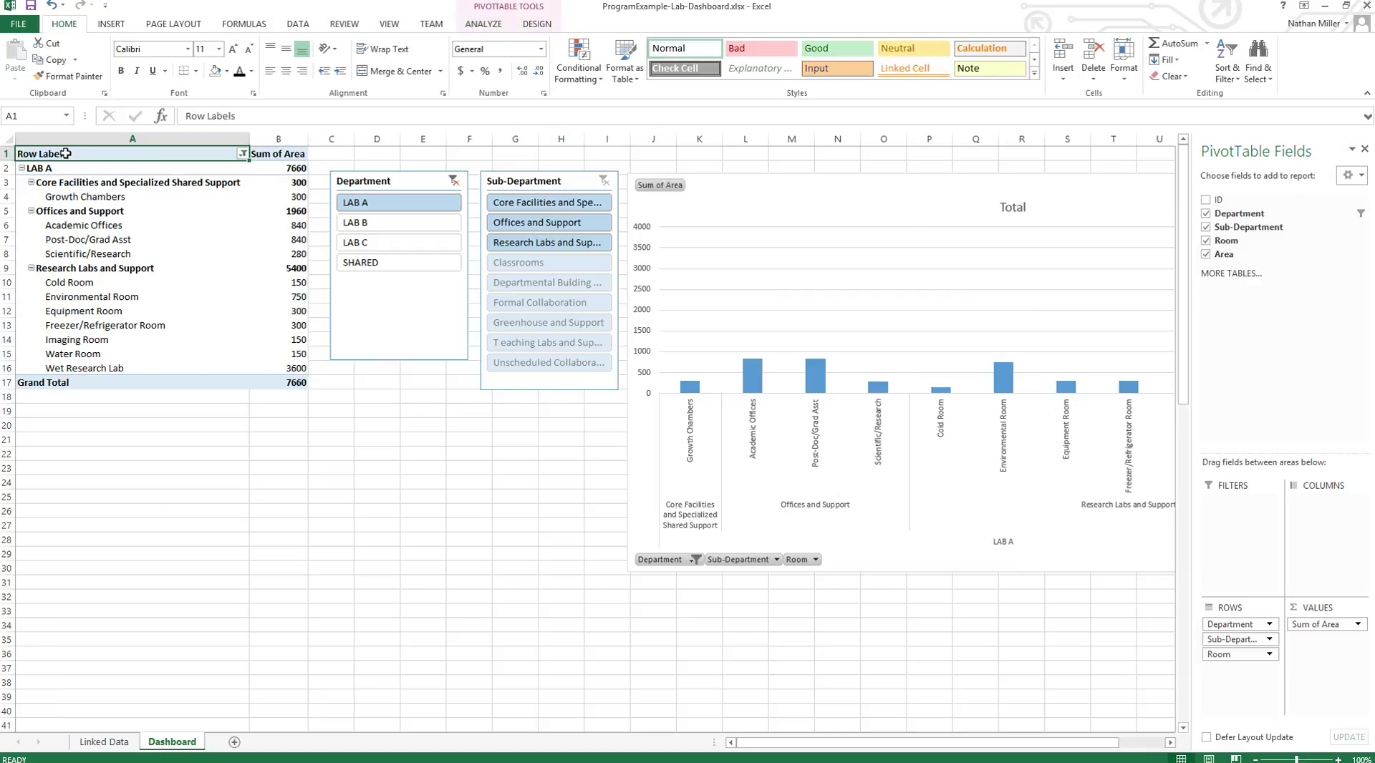
left_click(484, 24)
left_click(866, 55)
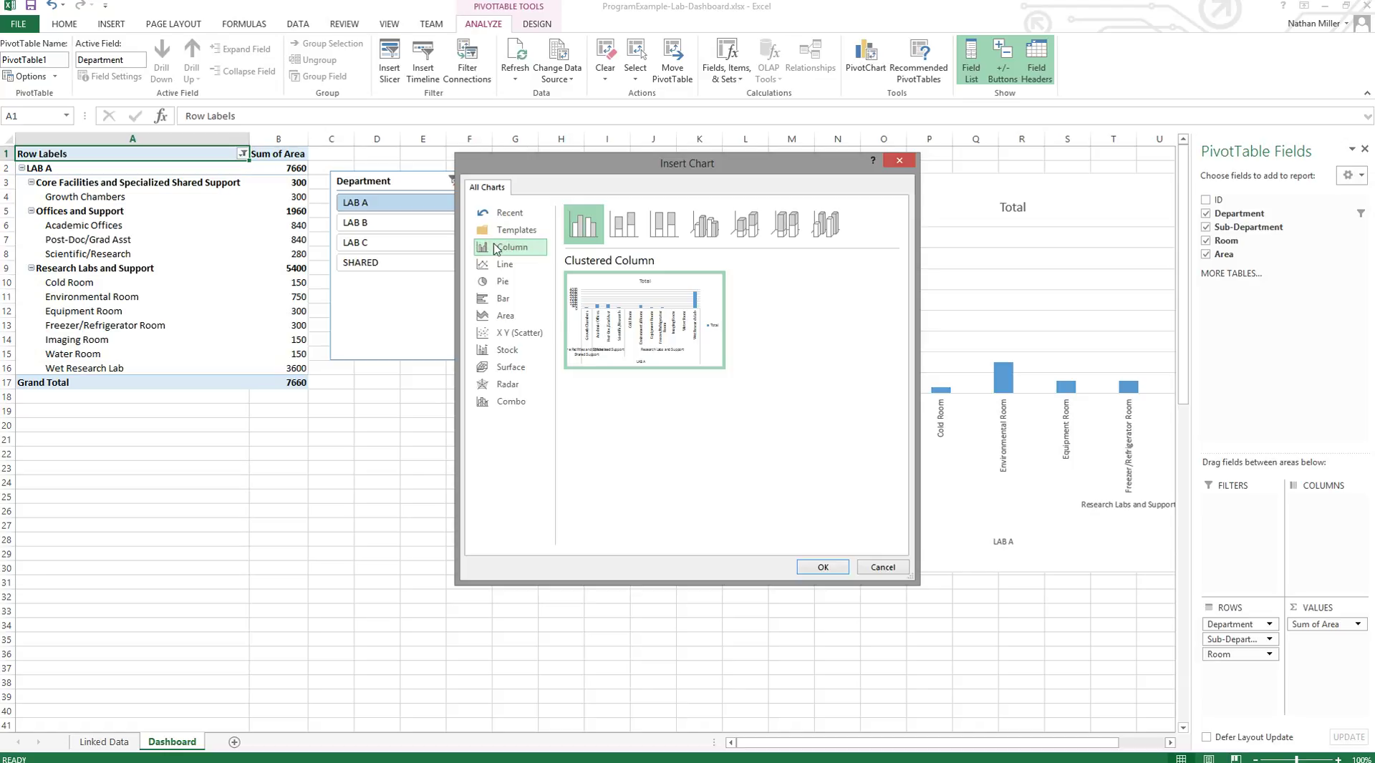
left_click(505, 282)
mouse_move(669, 291)
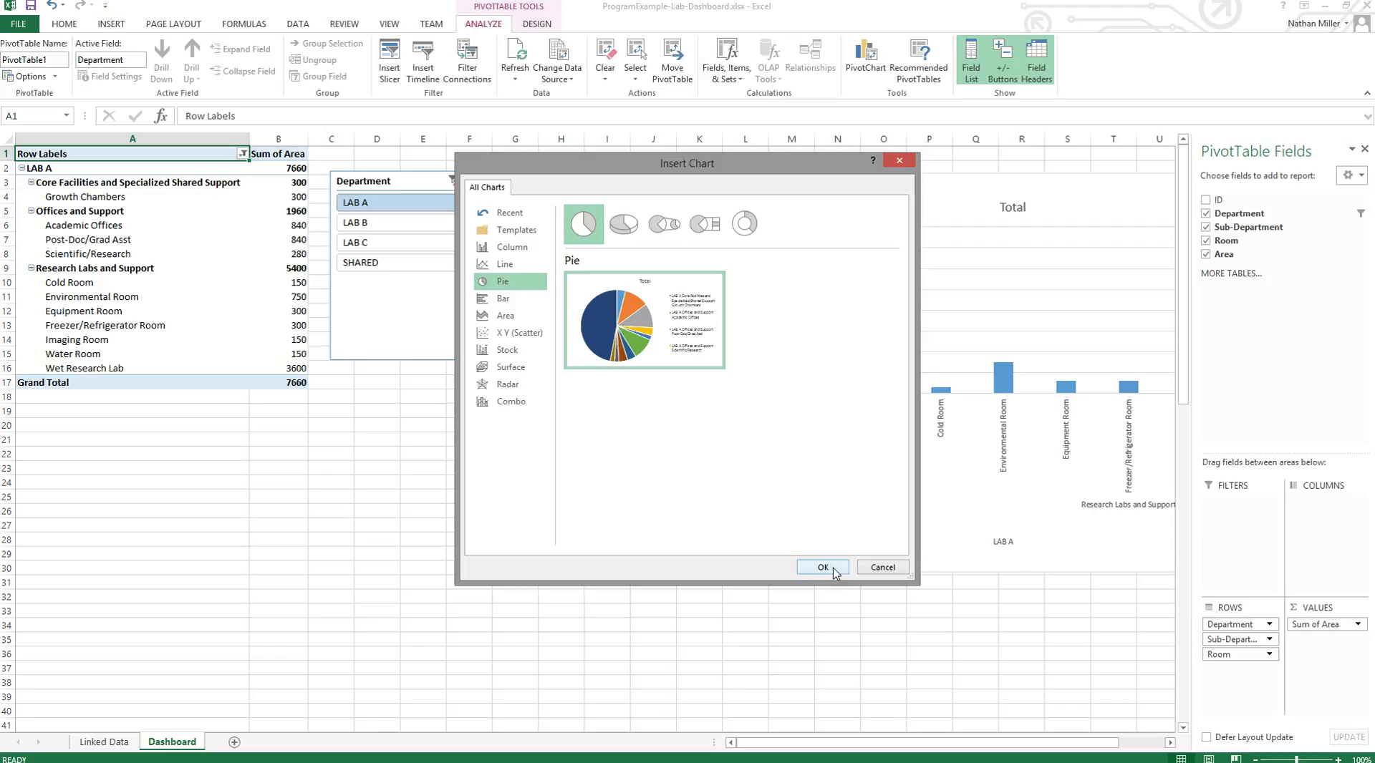
left_click(834, 569)
left_click_drag(708, 378, 542, 425)
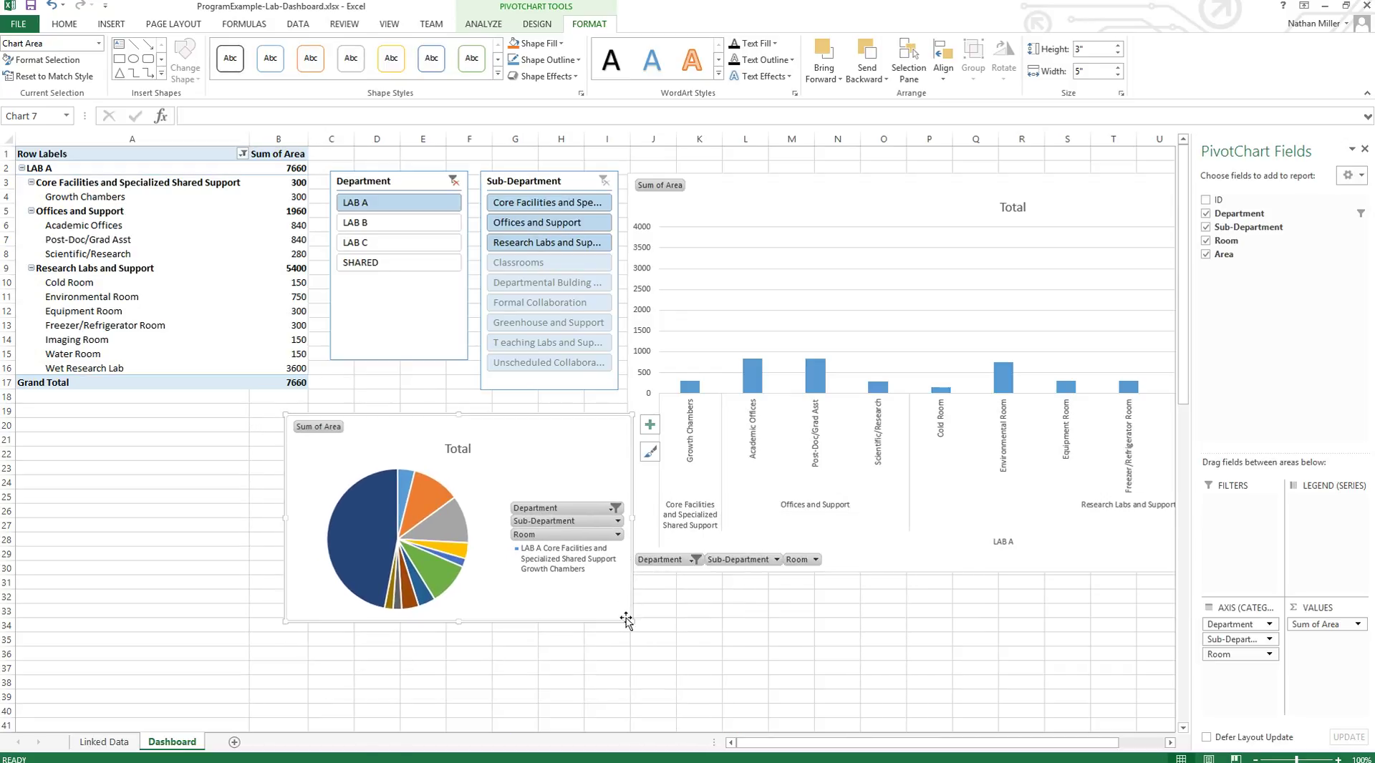
- Enlarge the pie chart slightly and fit the column chart beside it at about 7.02" high and 11.18" wide
left_click_drag(633, 622, 673, 643)
left_click(918, 571)
left_click_drag(886, 557, 933, 627)
left_click_drag(1066, 246, 671, 326)
- Filter both charts by LAB B, LAB C, SHARED and LAB A in turn, ending with only LAB B selected
left_click(364, 224)
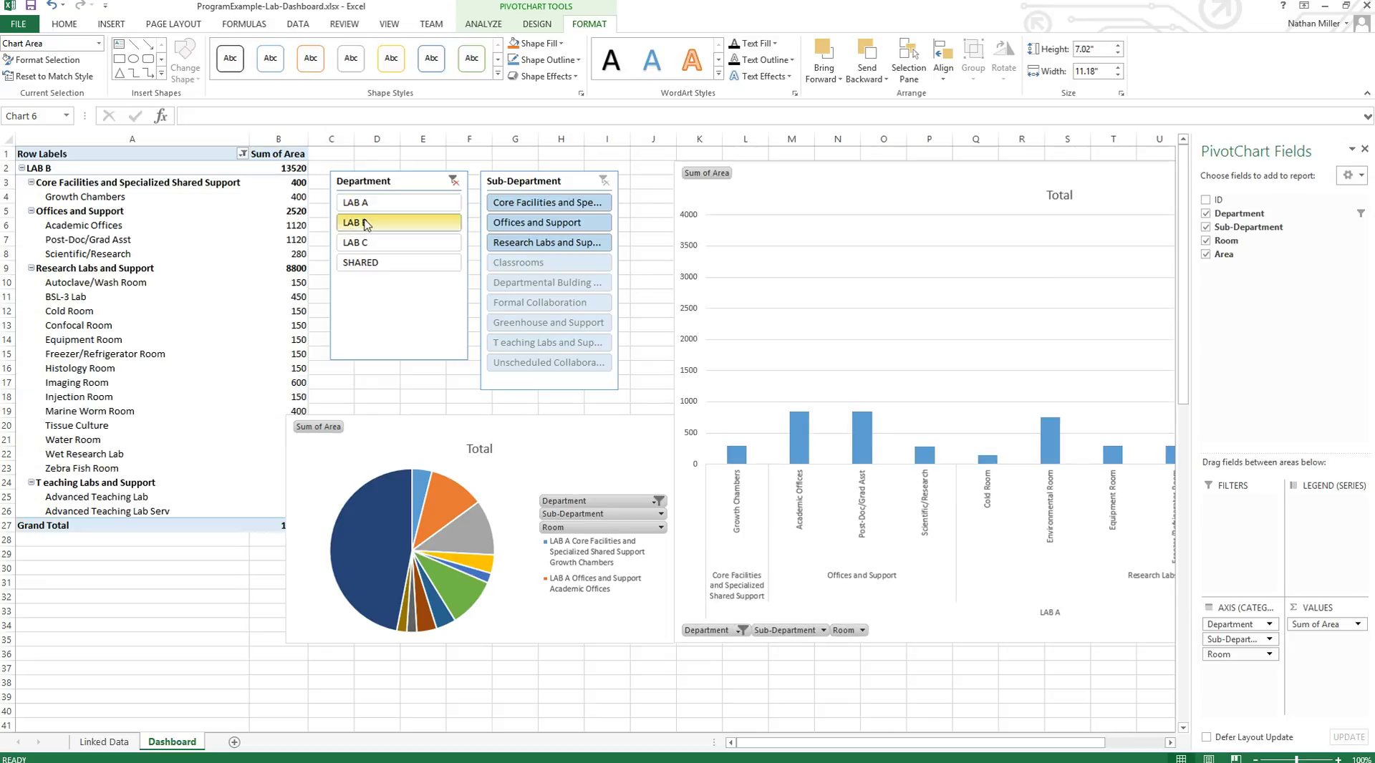
left_click(370, 247)
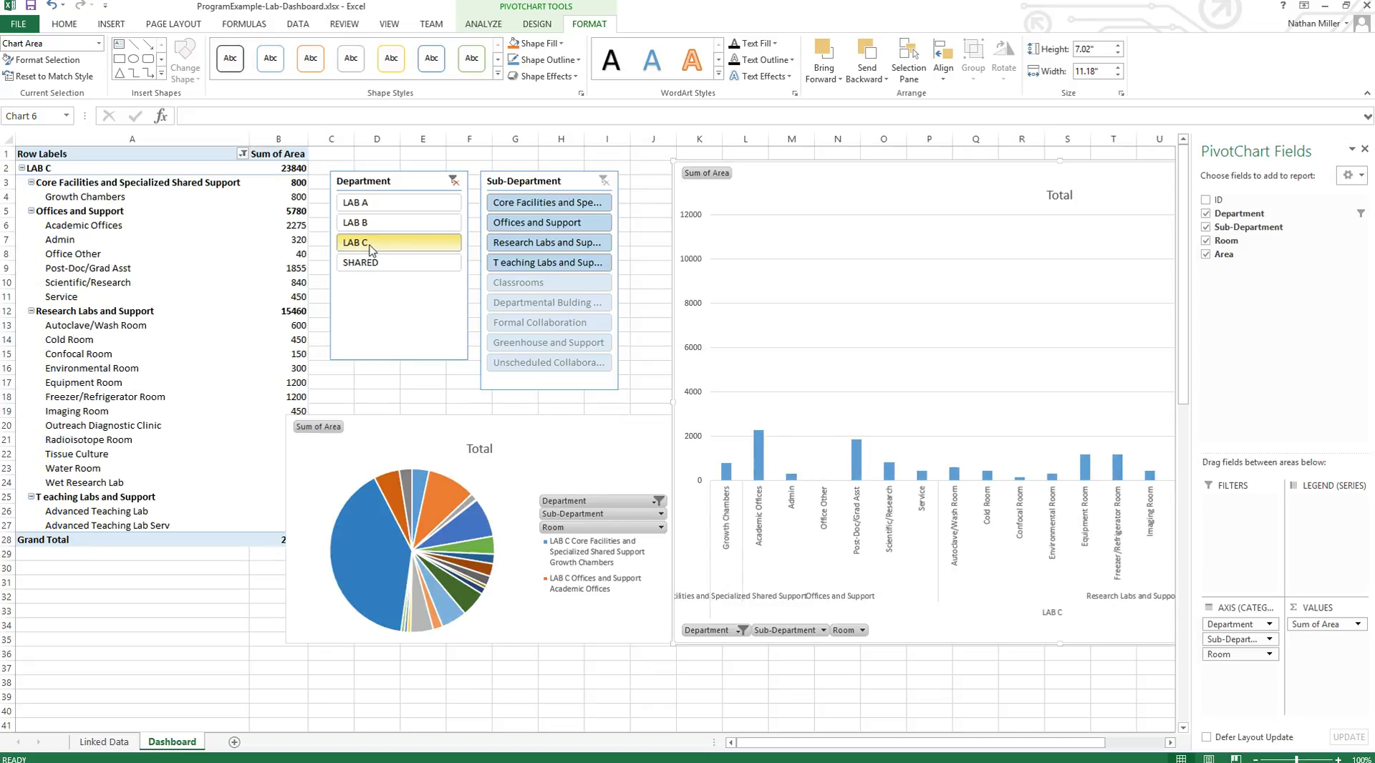
left_click(385, 263)
mouse_move(920, 757)
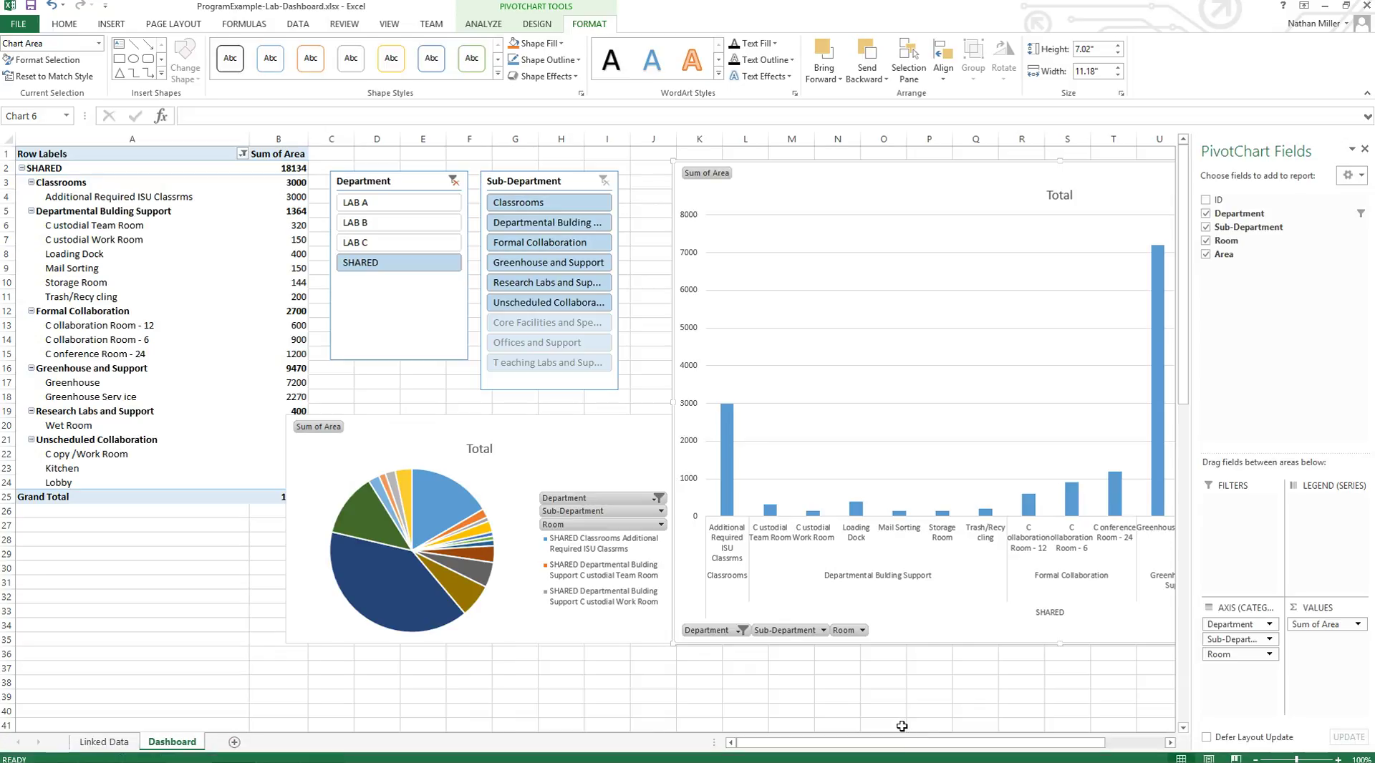
left_click_drag(904, 744, 937, 748)
left_click(98, 207)
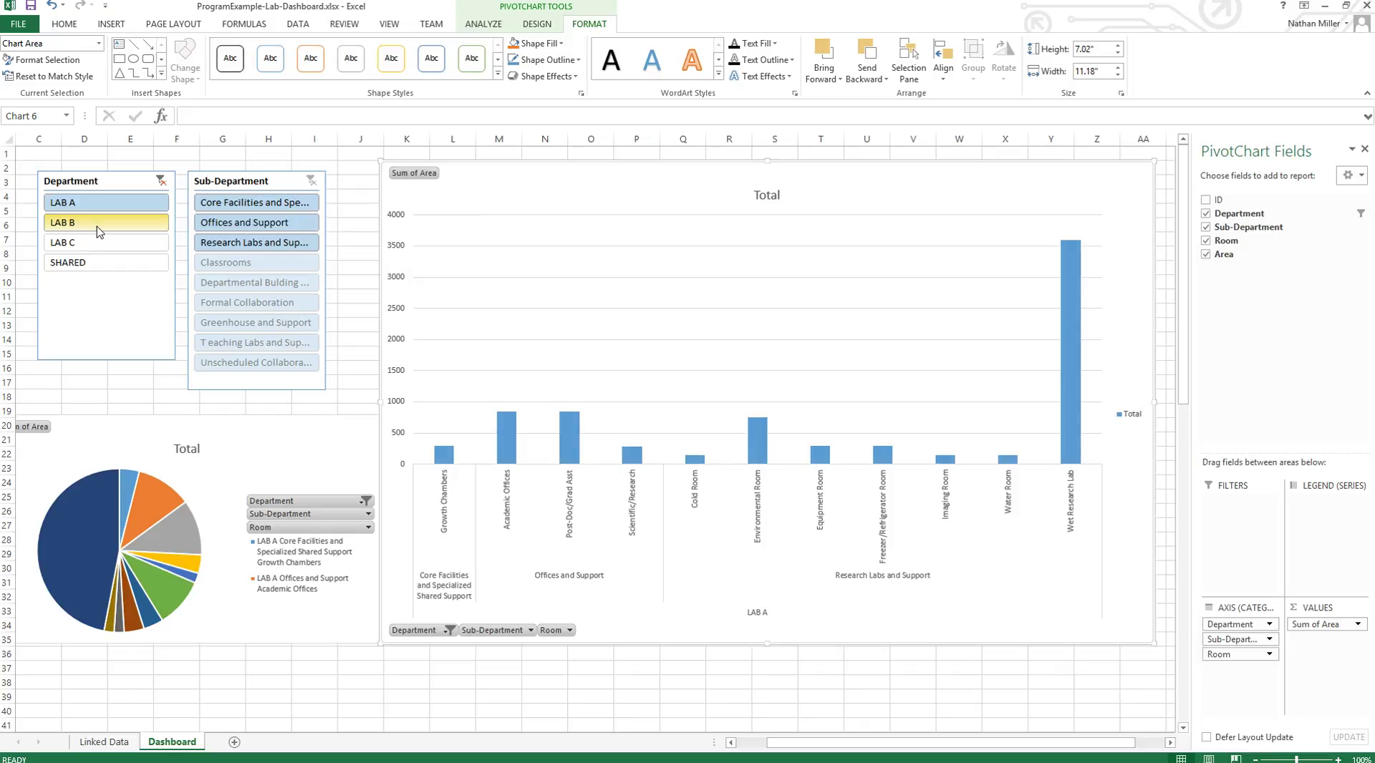
left_click(99, 223, "ctrl")
- Check the source table on the Linked Data sheet, return to the Dashboard sheet and deselect the chart
key("ctrl+Page_Up")
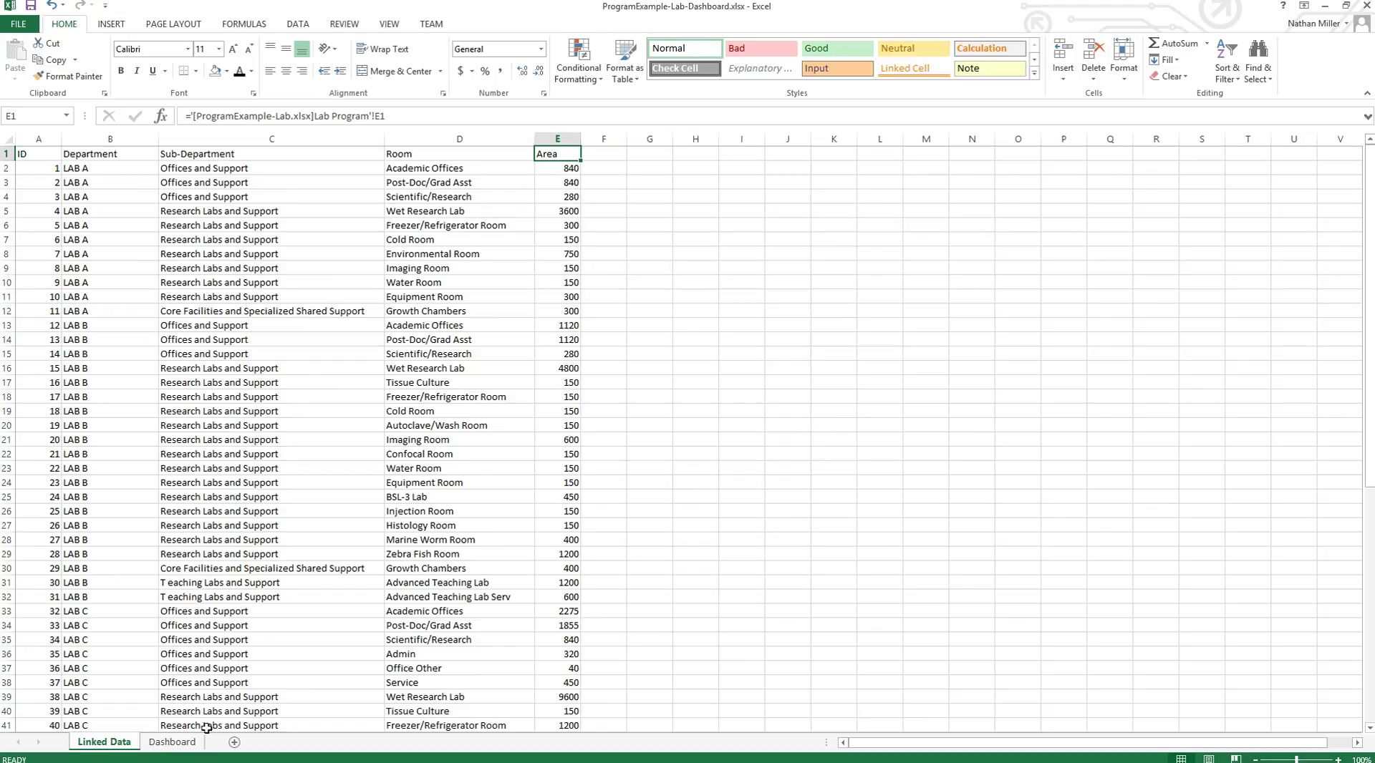
left_click(177, 744)
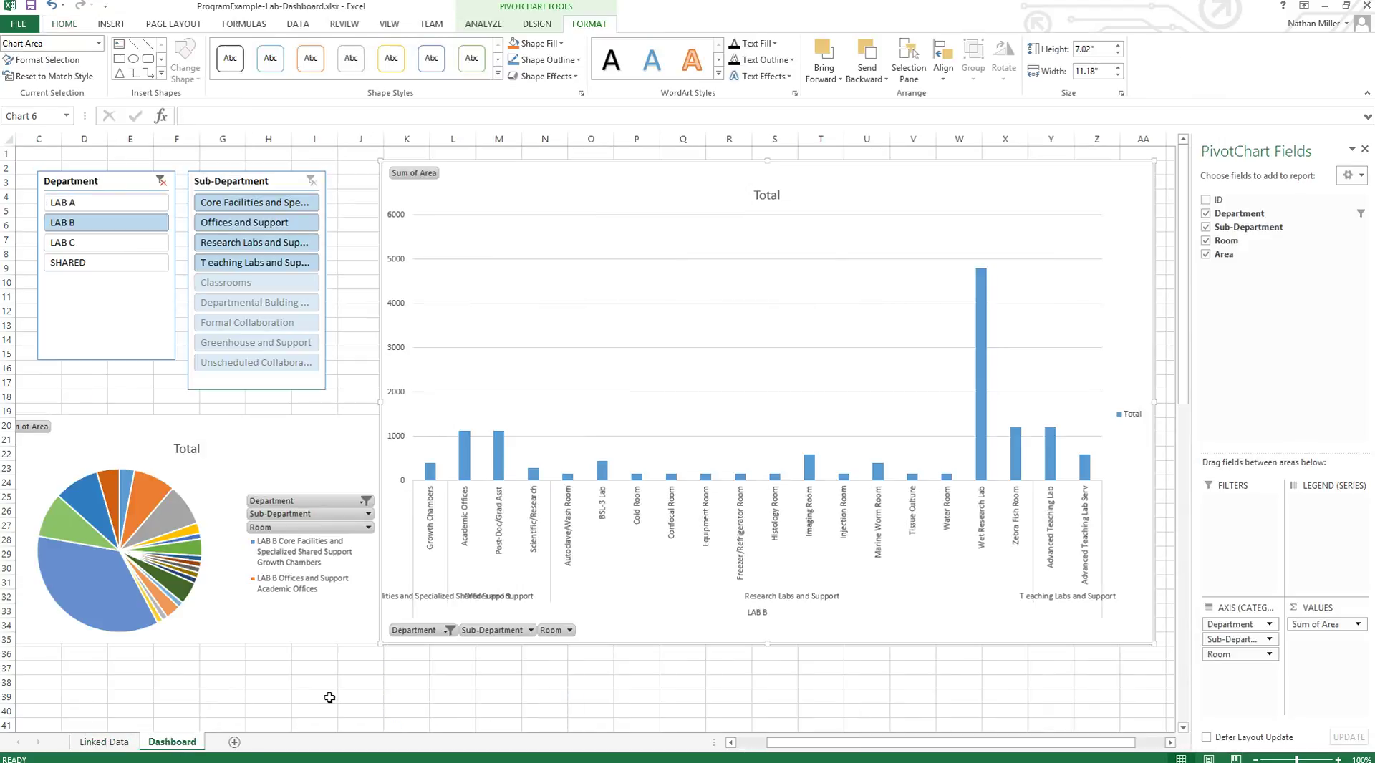
left_click(330, 698)
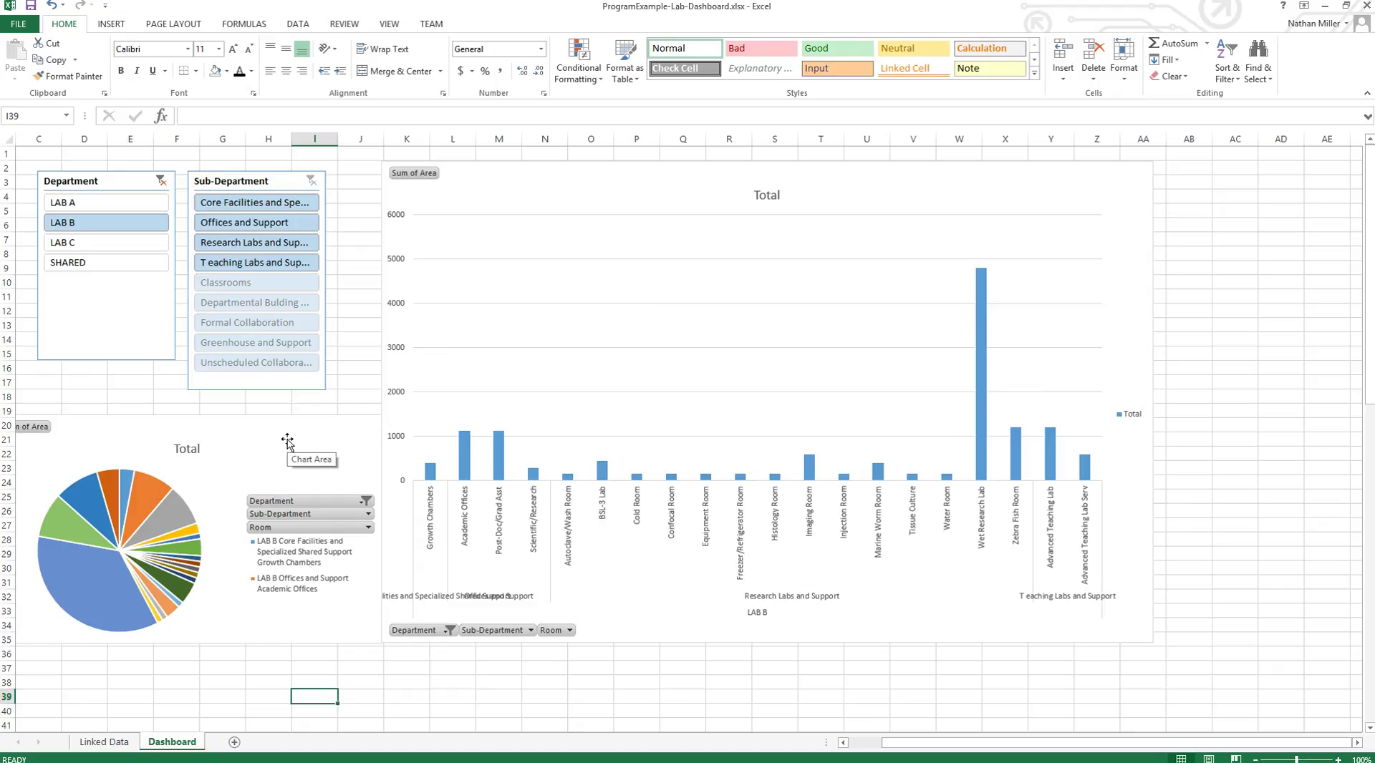
- Nudge the column chart slightly away from the pie chart and try several chart styles on it, ending with the first style
left_click(286, 440)
left_click_drag(507, 185, 513, 186)
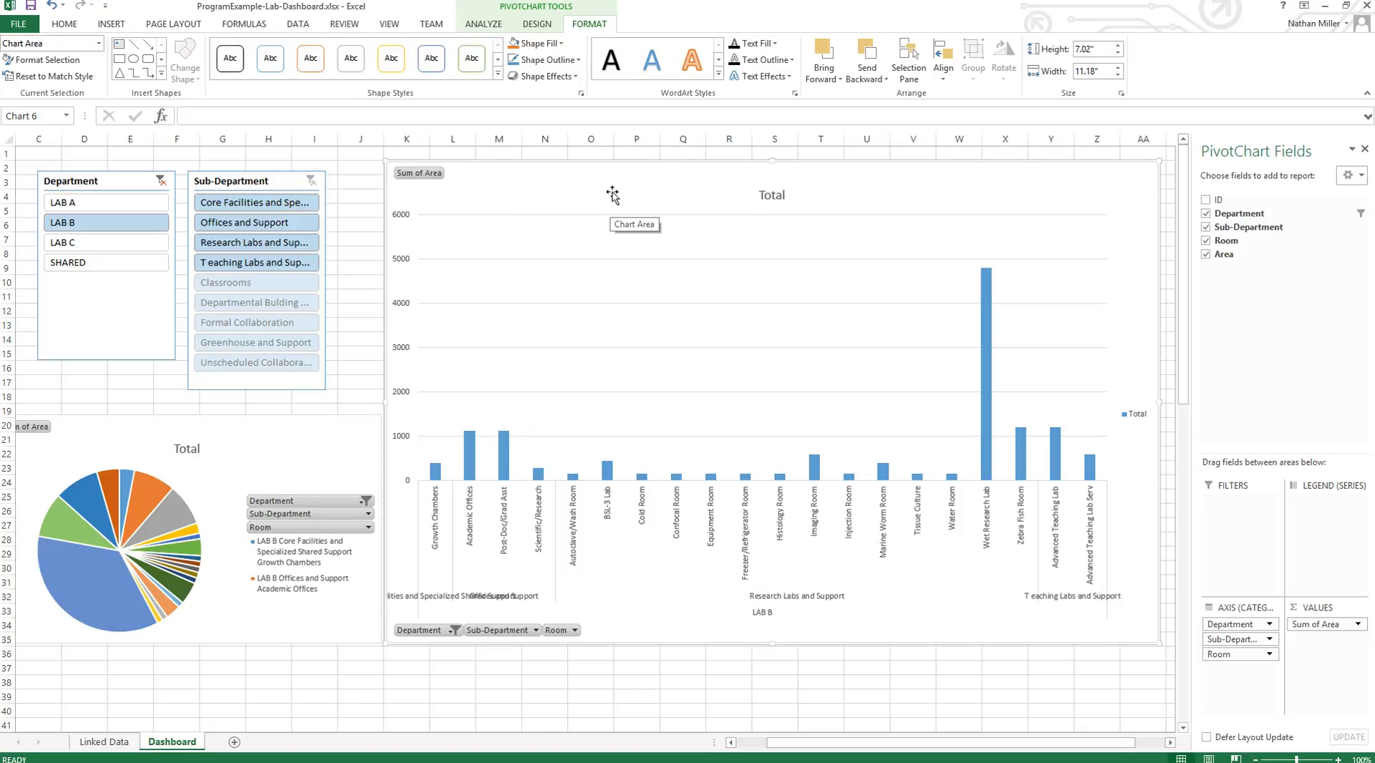
left_click(537, 24)
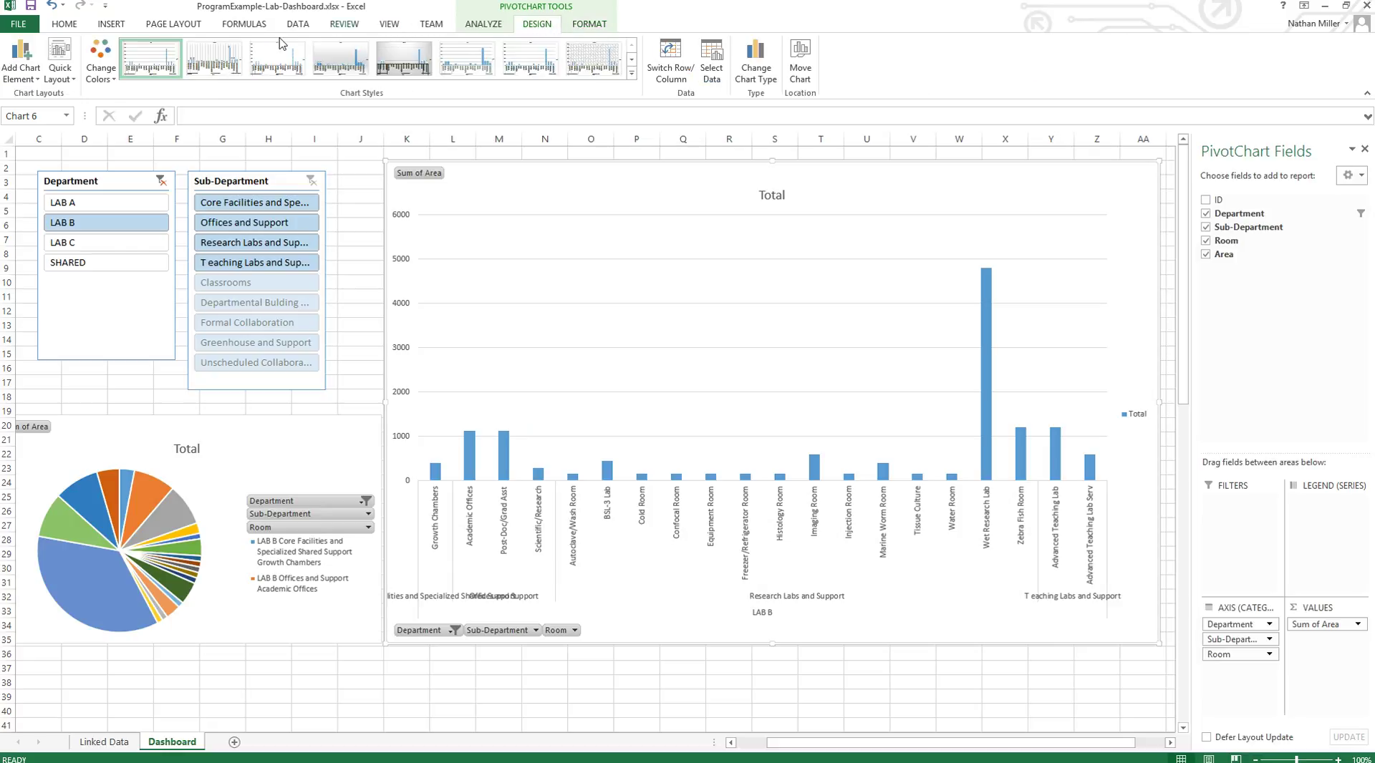
left_click(214, 58)
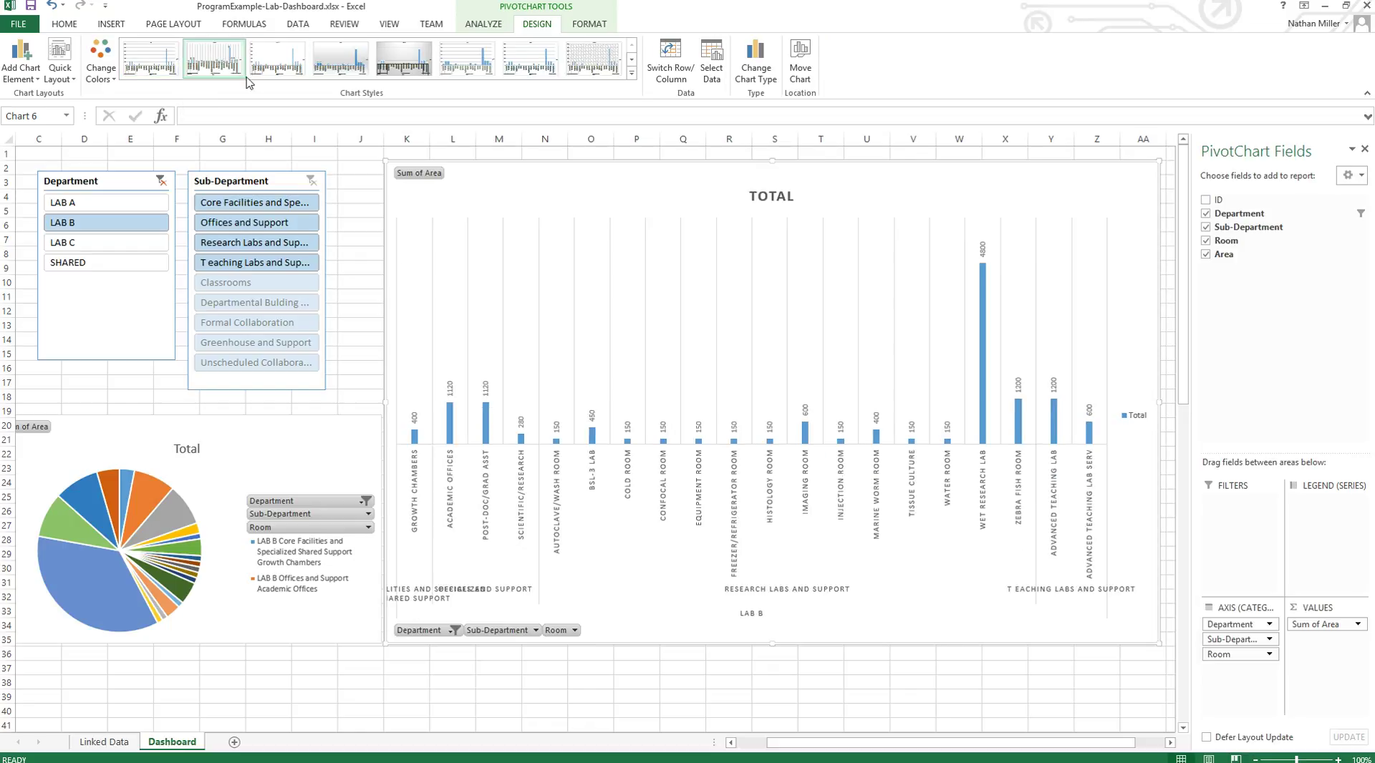
left_click(287, 70)
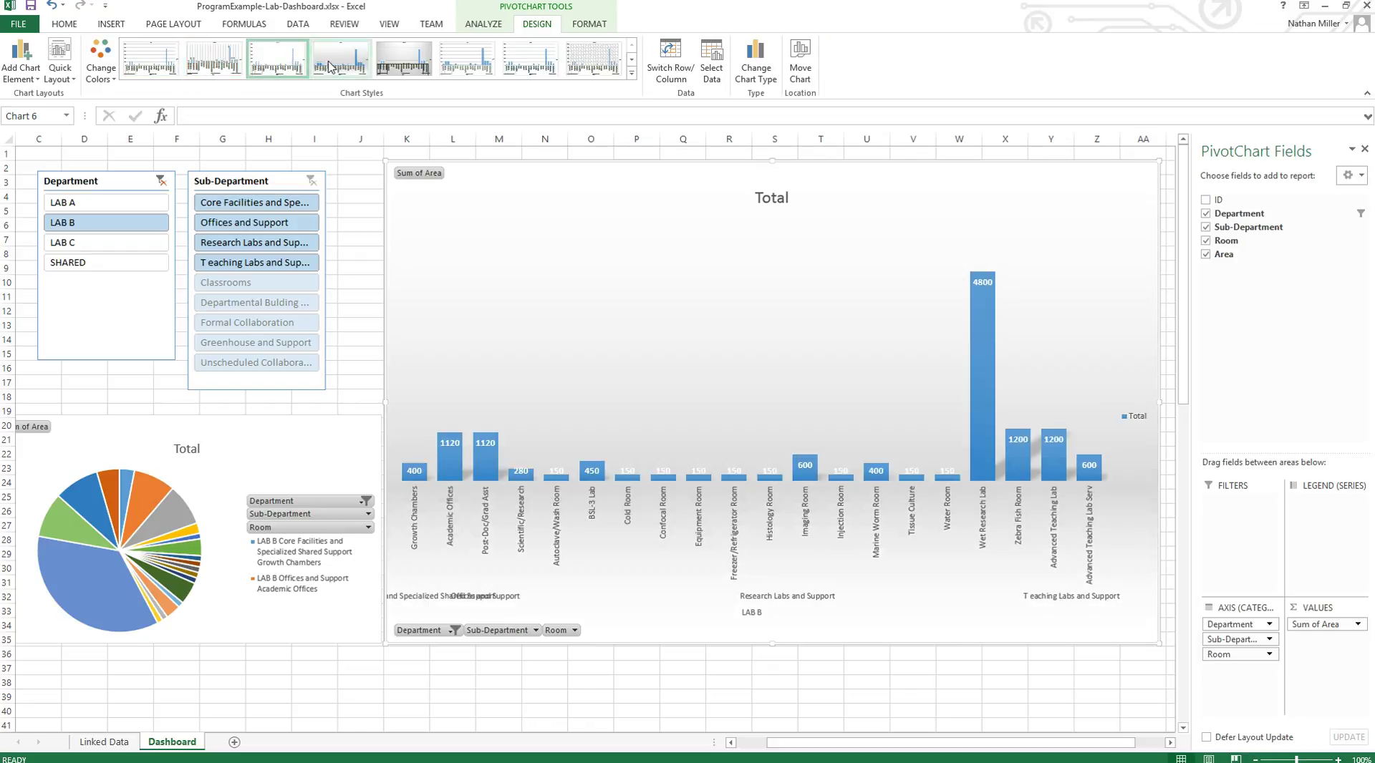
left_click(356, 67)
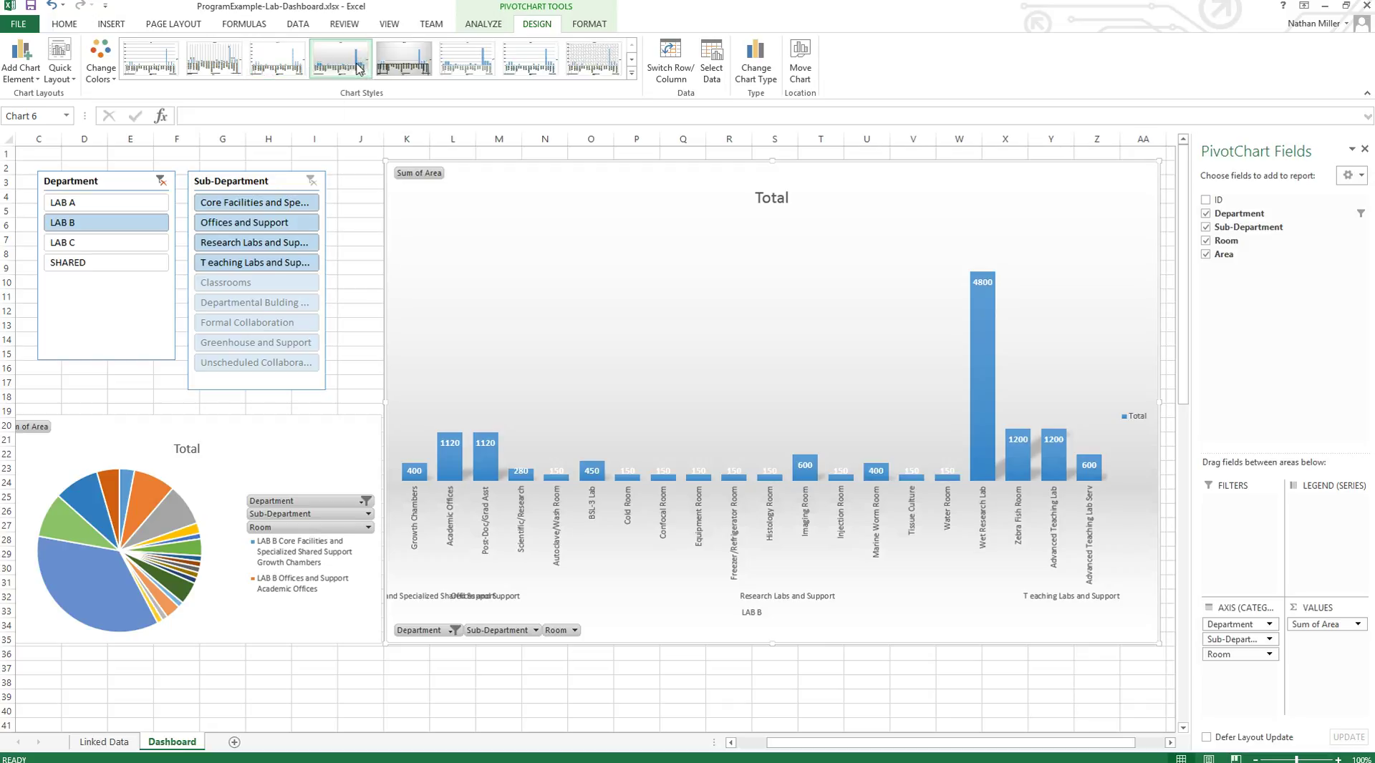
left_click(400, 69)
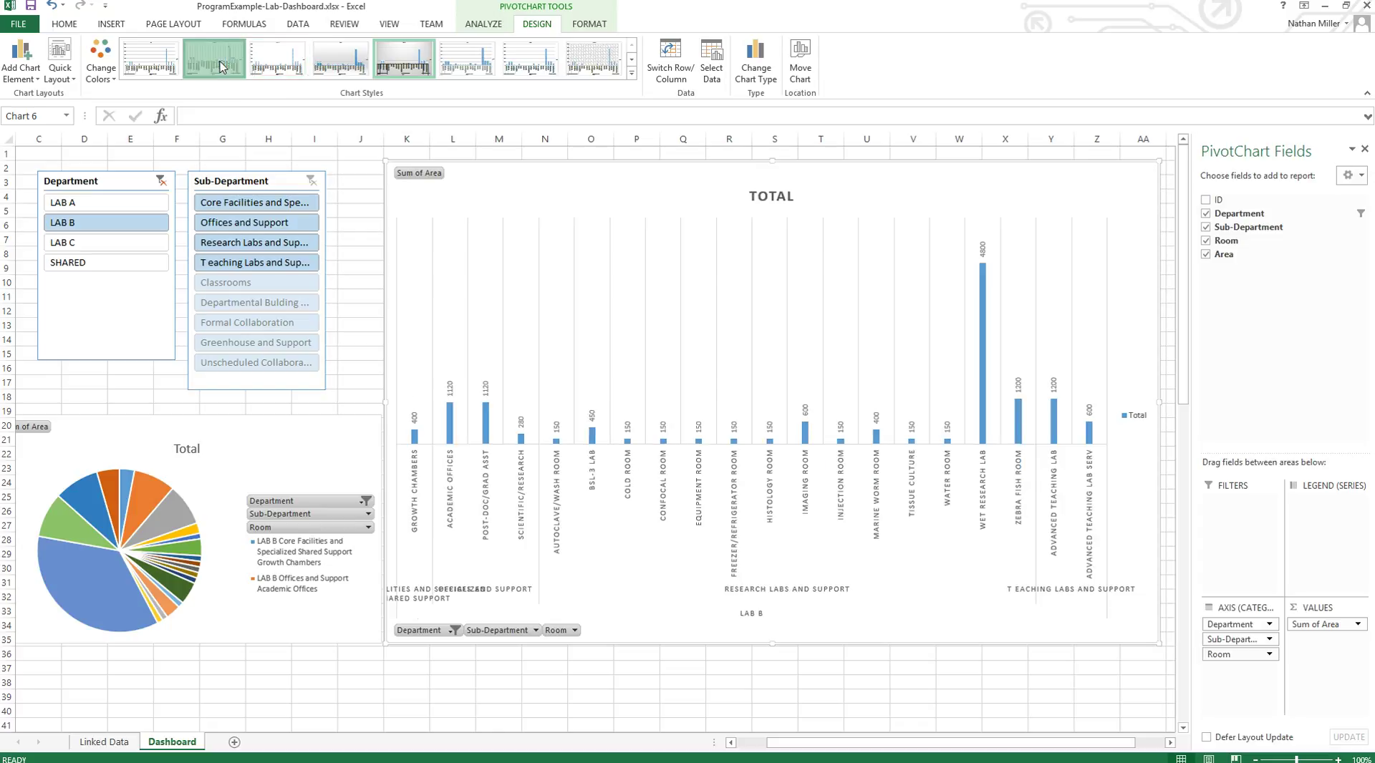
left_click(214, 63)
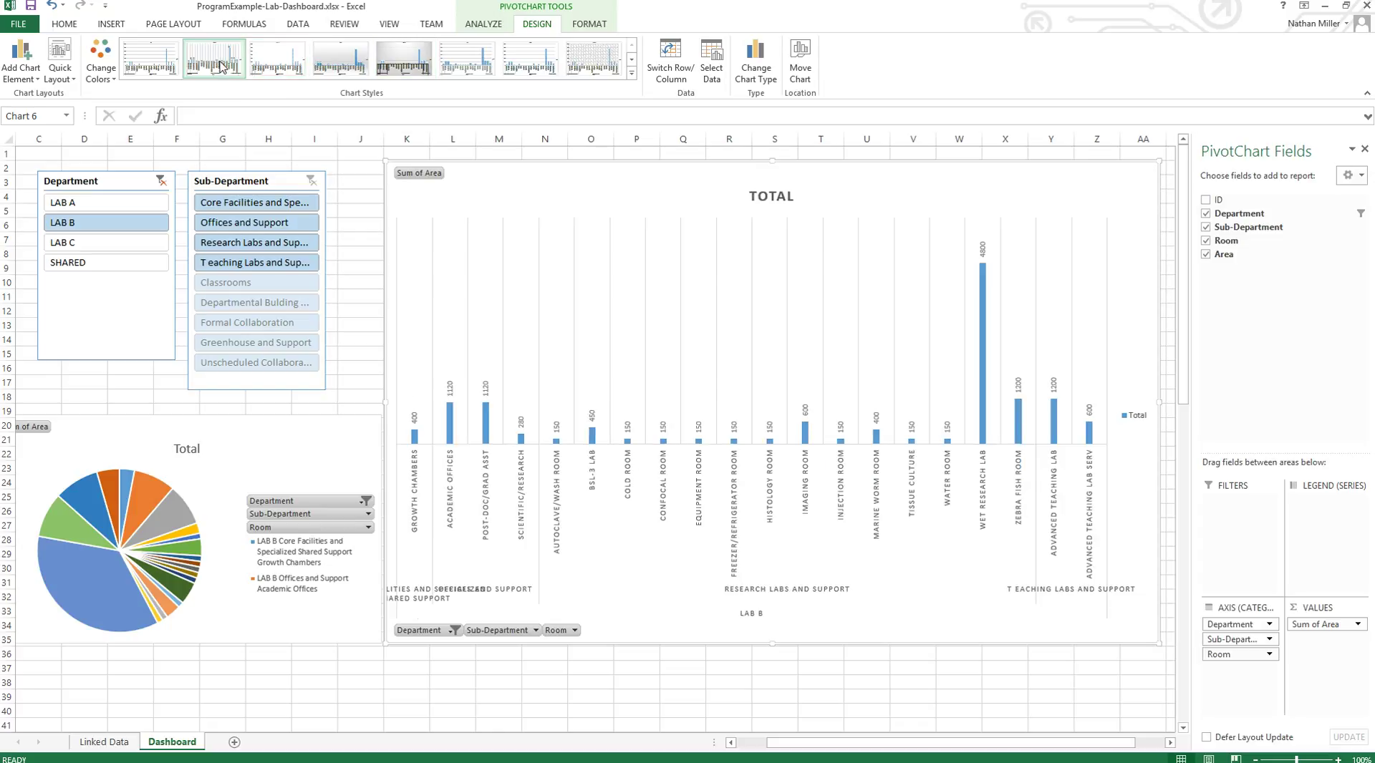
left_click(158, 63)
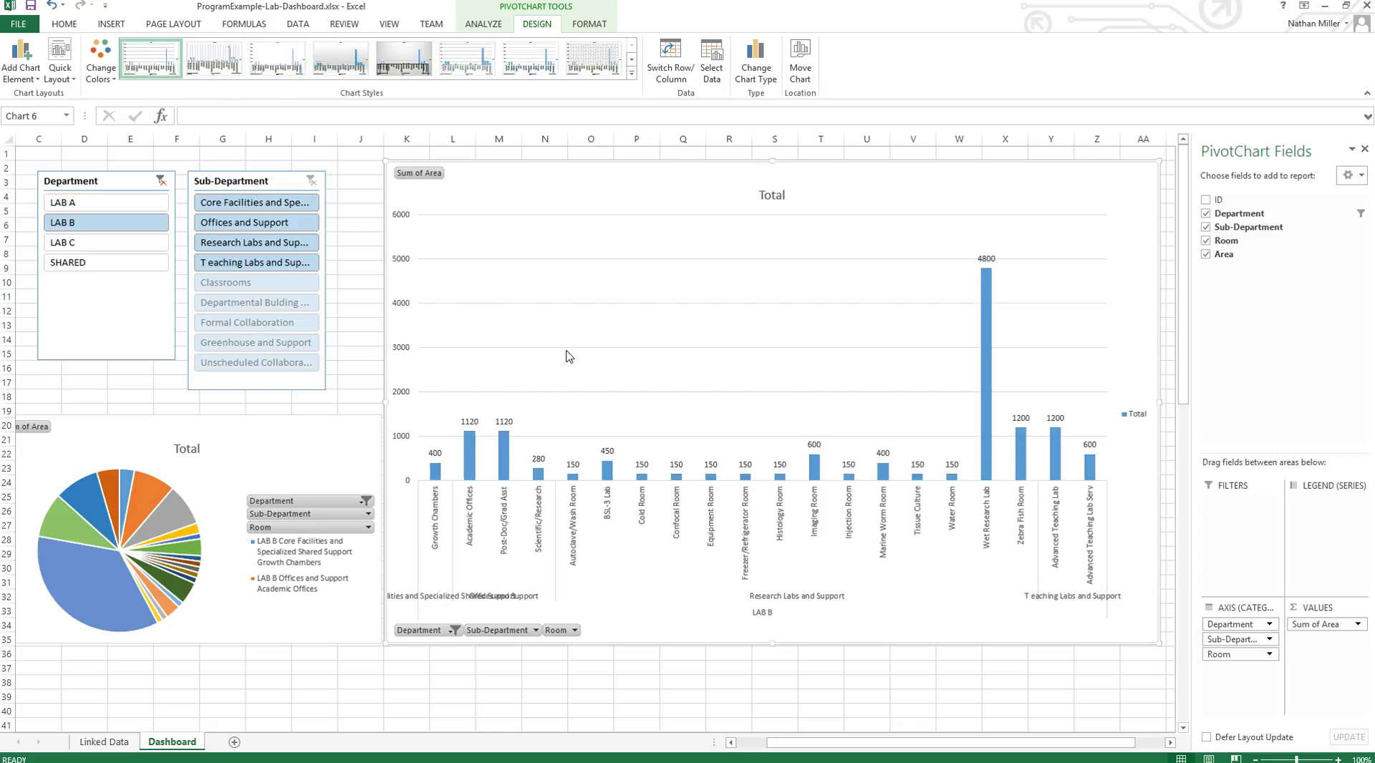
- Change the column chart's color scheme to orange bars and deselect the chart
left_click(505, 422)
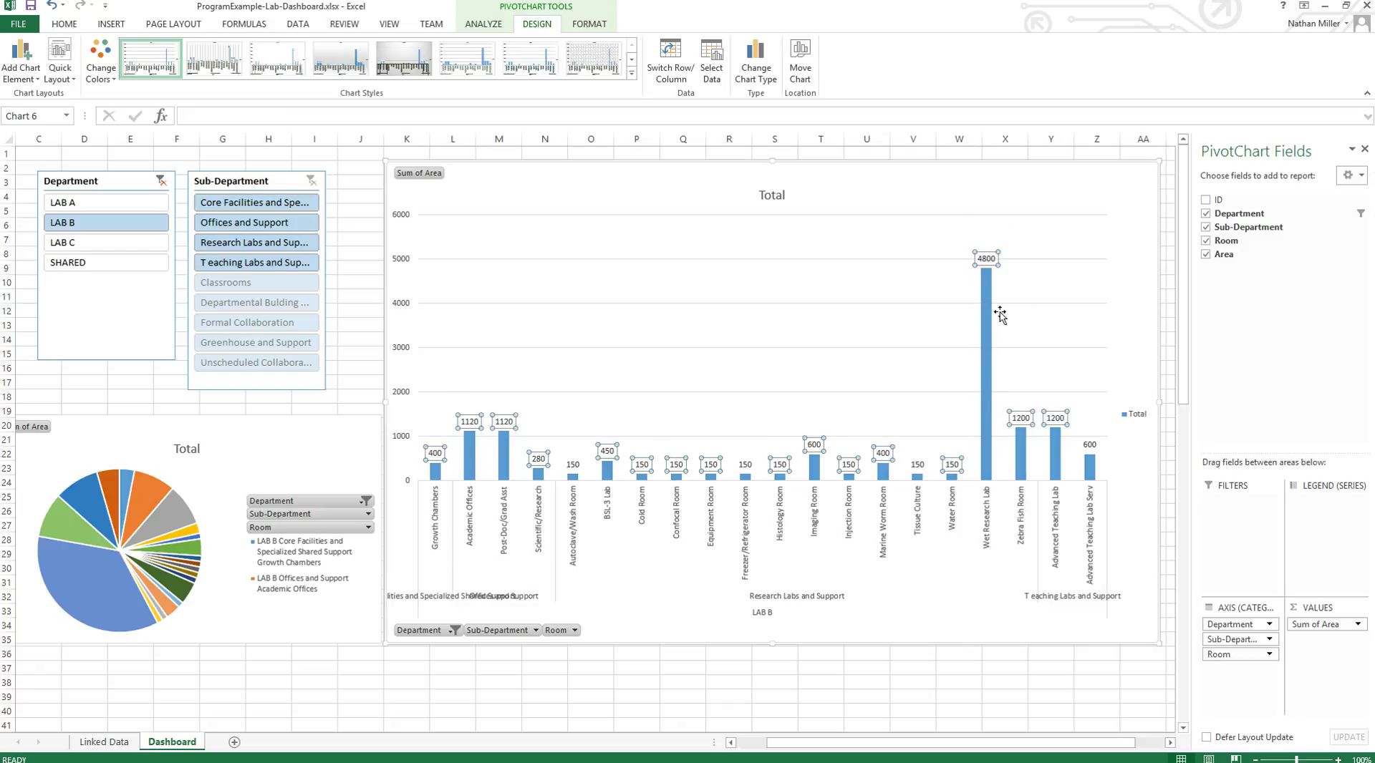
left_click(92, 72)
left_click(134, 149)
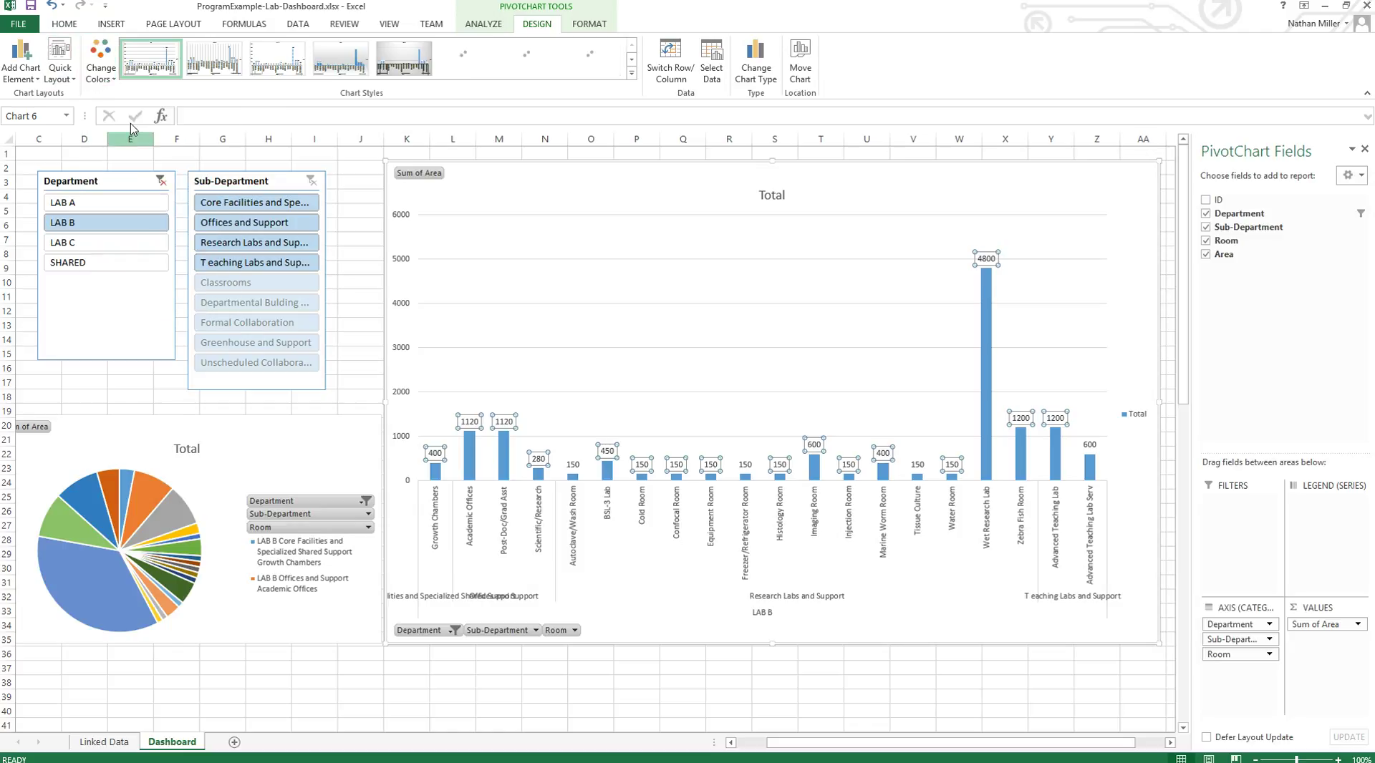
left_click(100, 57)
left_click(129, 162)
left_click(421, 688)
- Try several chart styles on the pie chart, ending with the second style with hatched slices
left_click(280, 461)
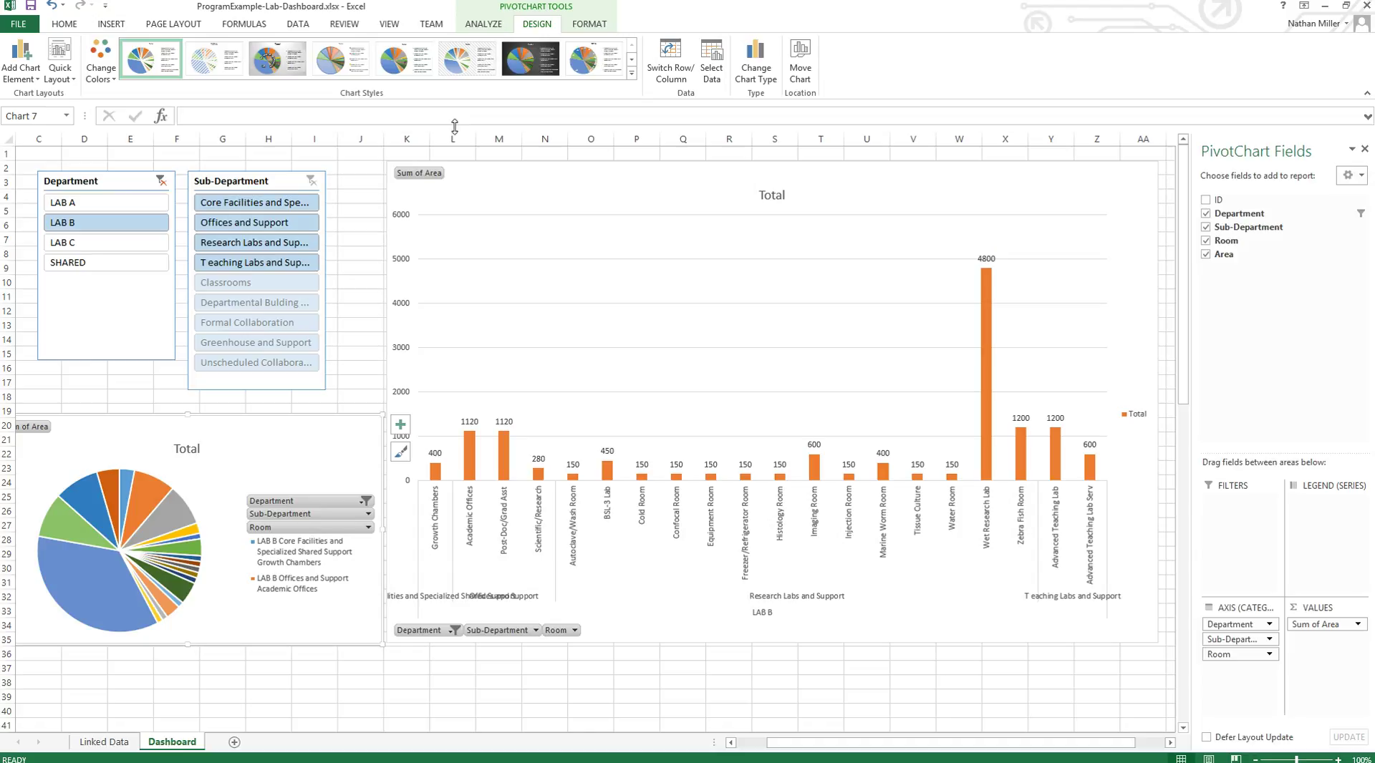
left_click(220, 60)
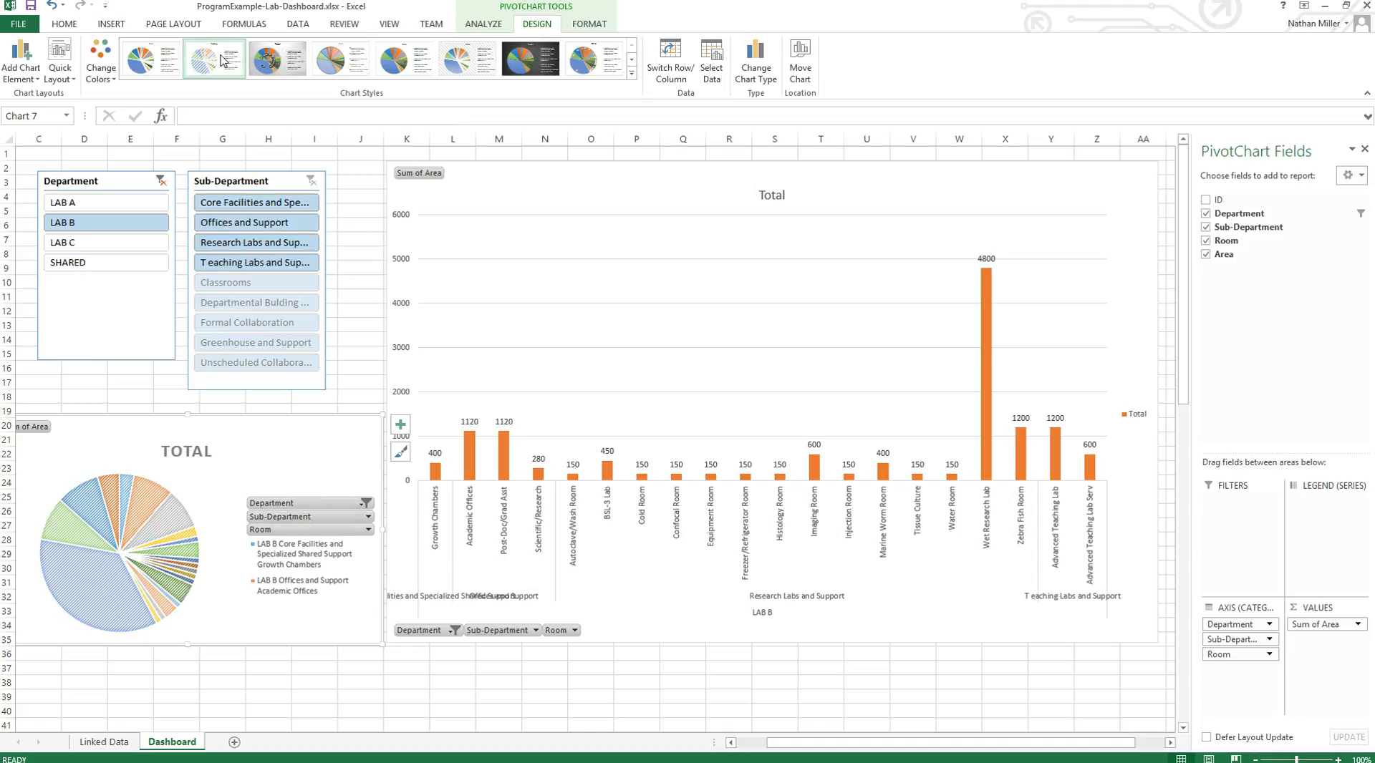
left_click(272, 63)
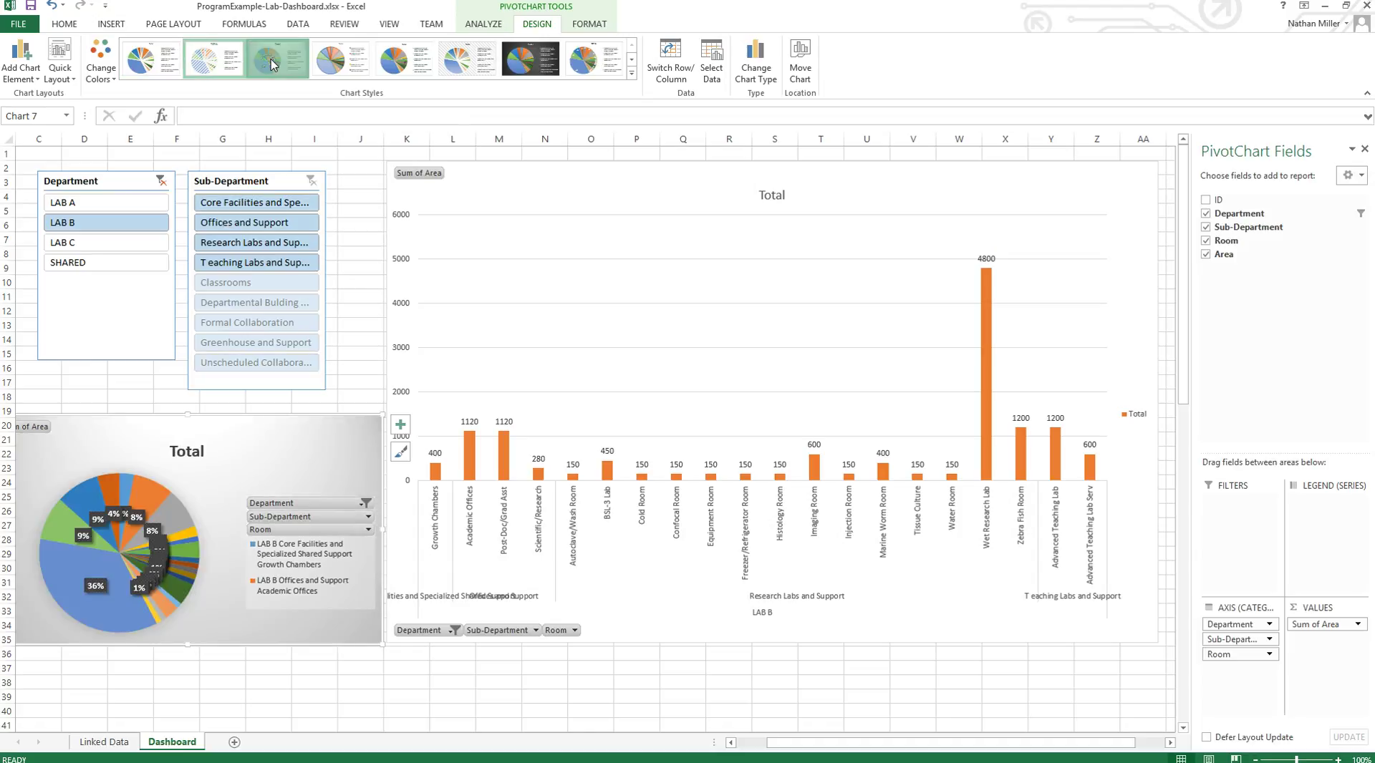
left_click(331, 62)
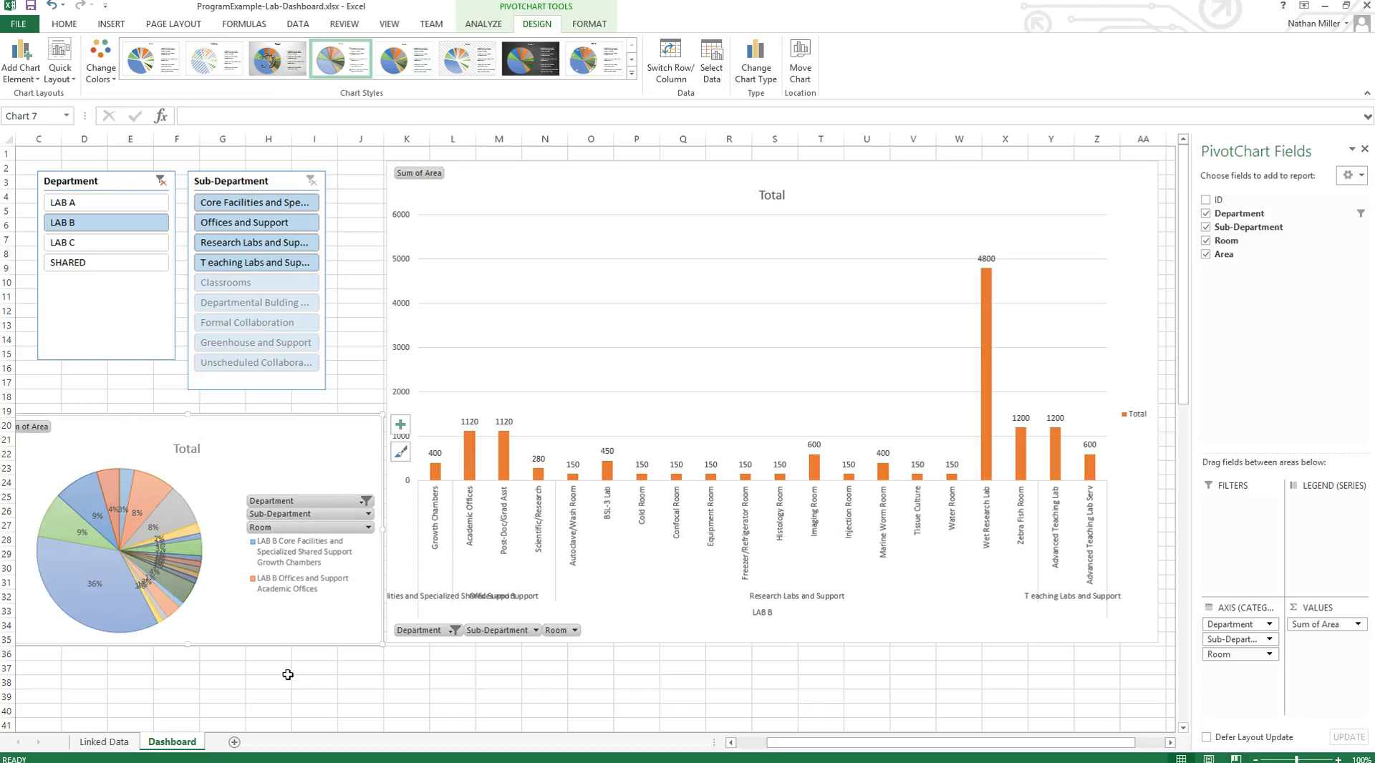
left_click(207, 62)
- Change the pie chart's color scheme to the blue and gray palette and deselect the chart
left_click(100, 72)
left_click(118, 133)
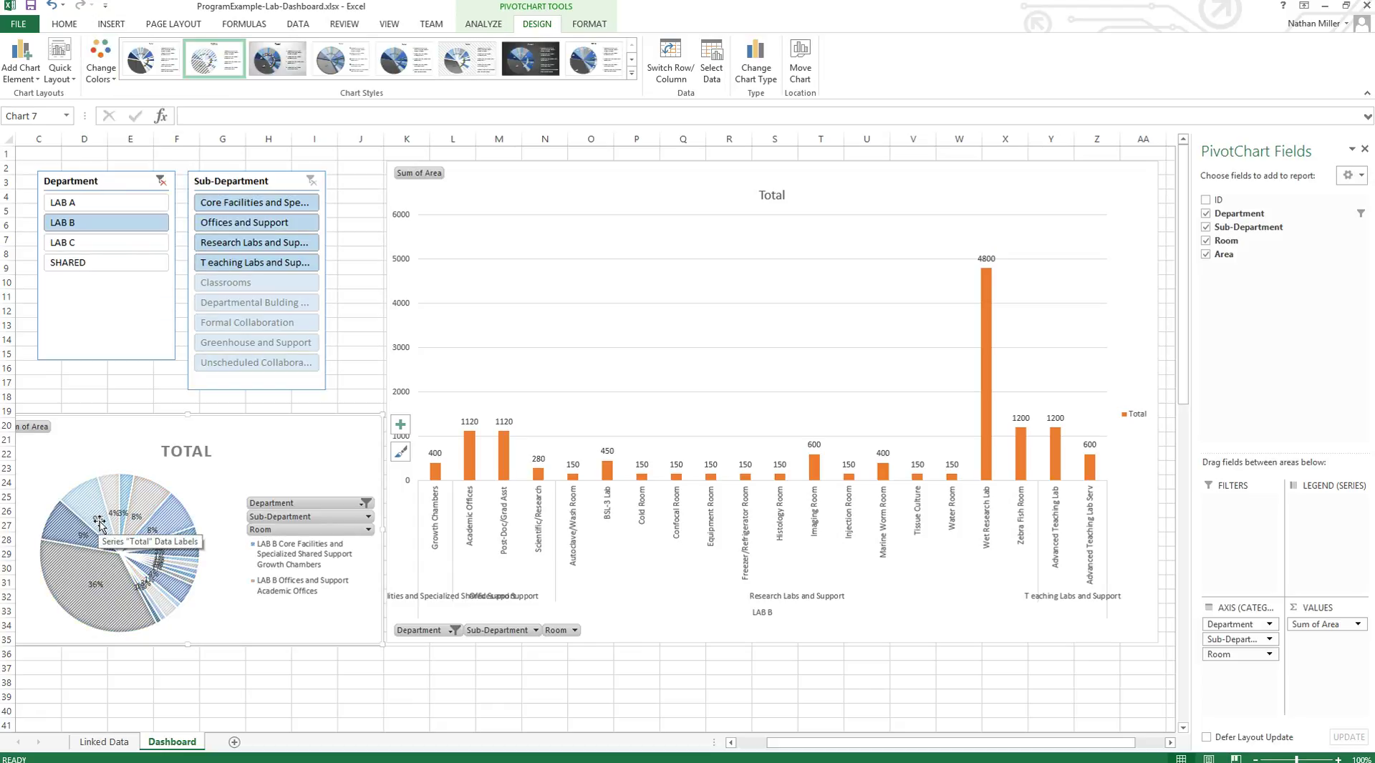
left_click(390, 693)
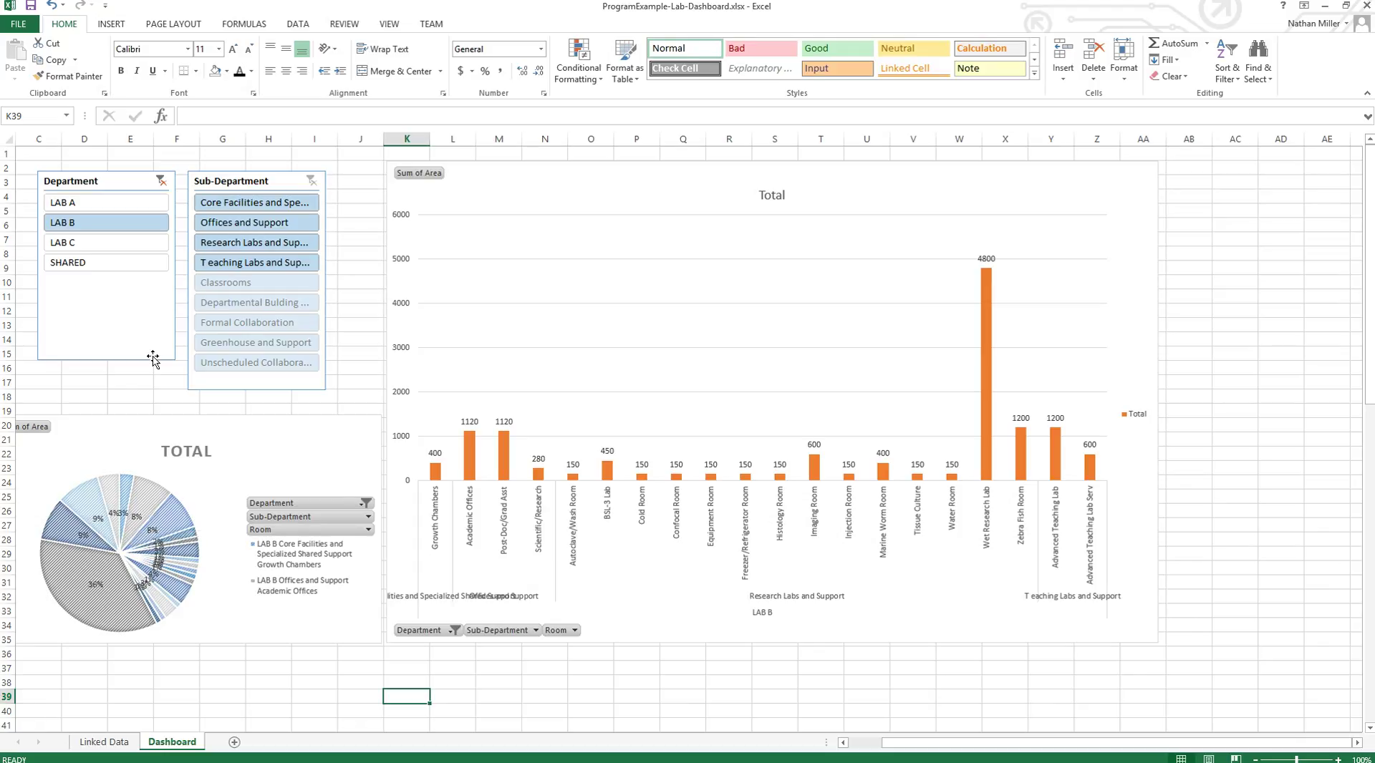
- Open the formatting options for the pie chart's percentage labels, try Outside End and set the label position to Best Fit
left_click(226, 432)
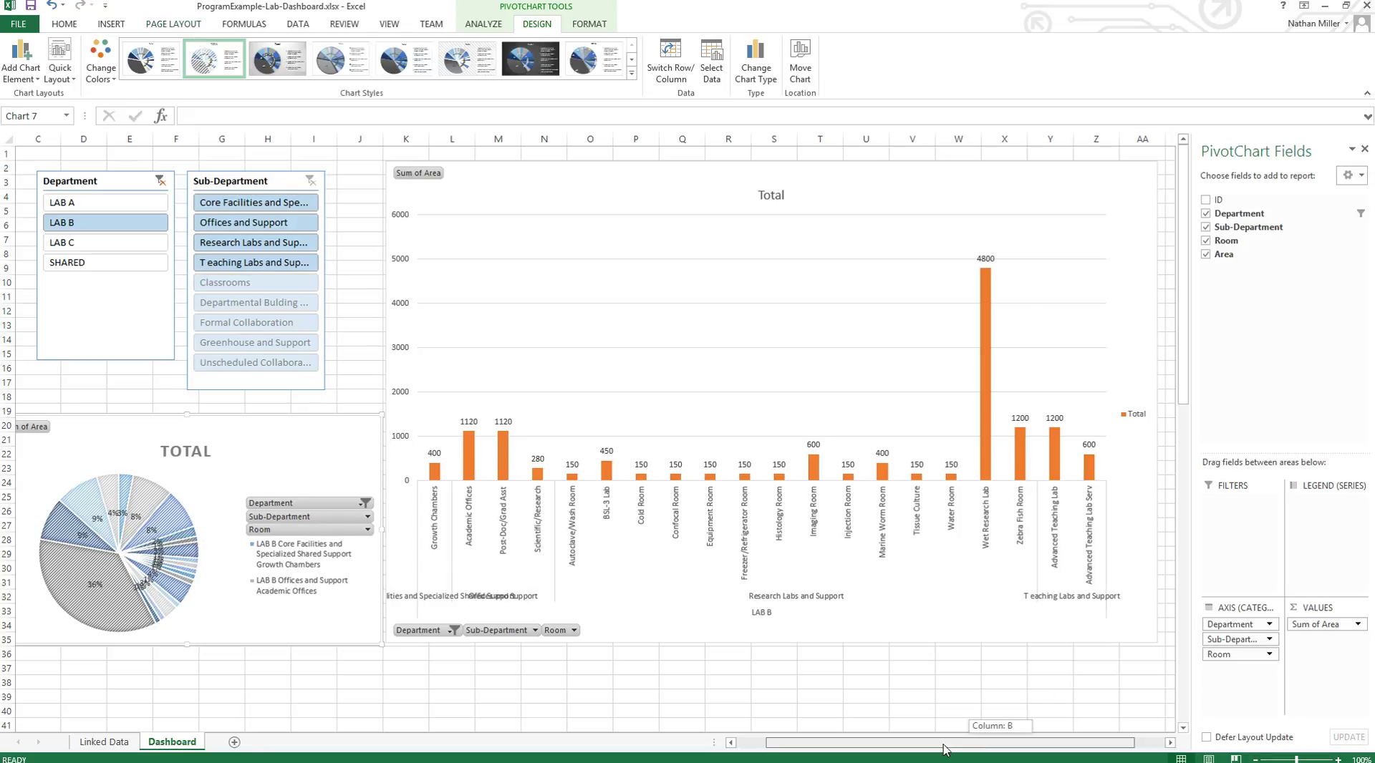
left_click_drag(959, 745, 929, 745)
left_click(384, 520)
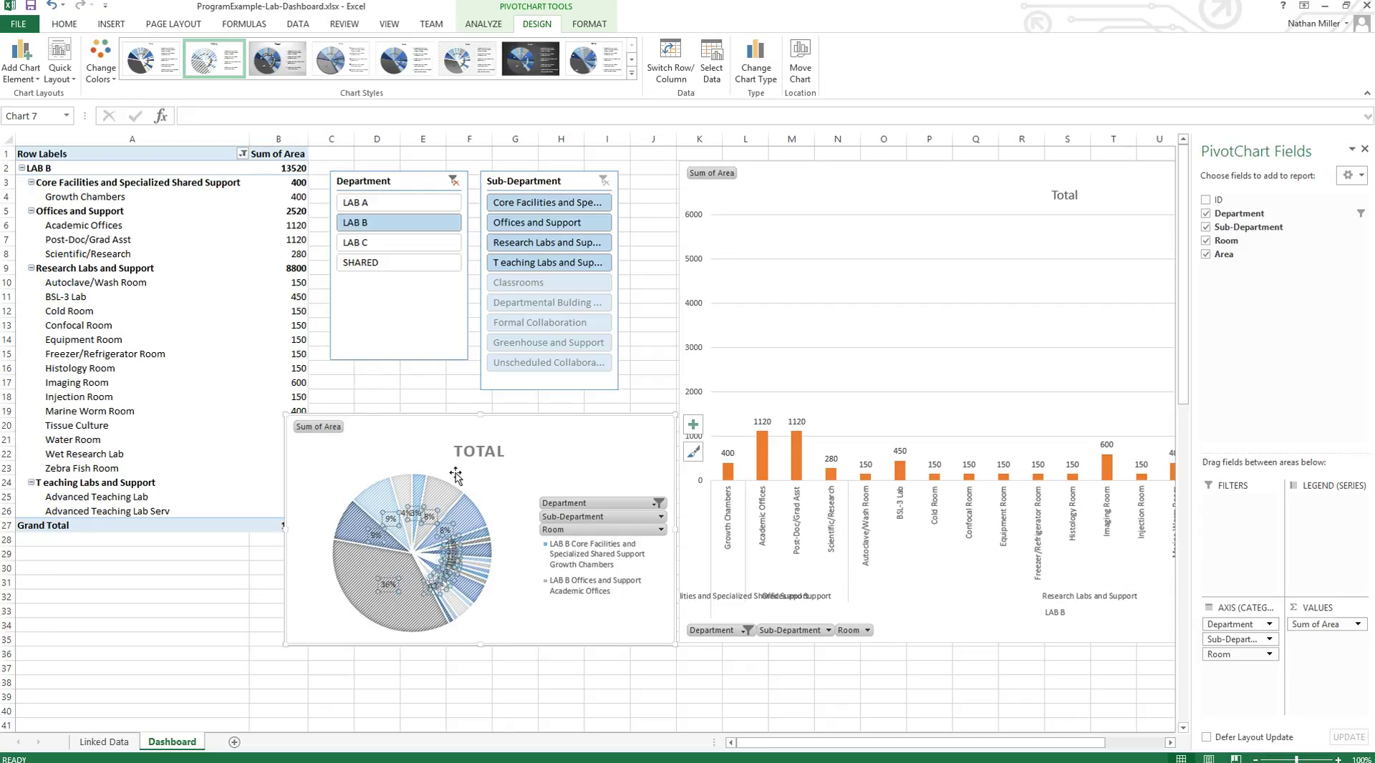
left_click(428, 649)
double_click(393, 523)
left_click(515, 711)
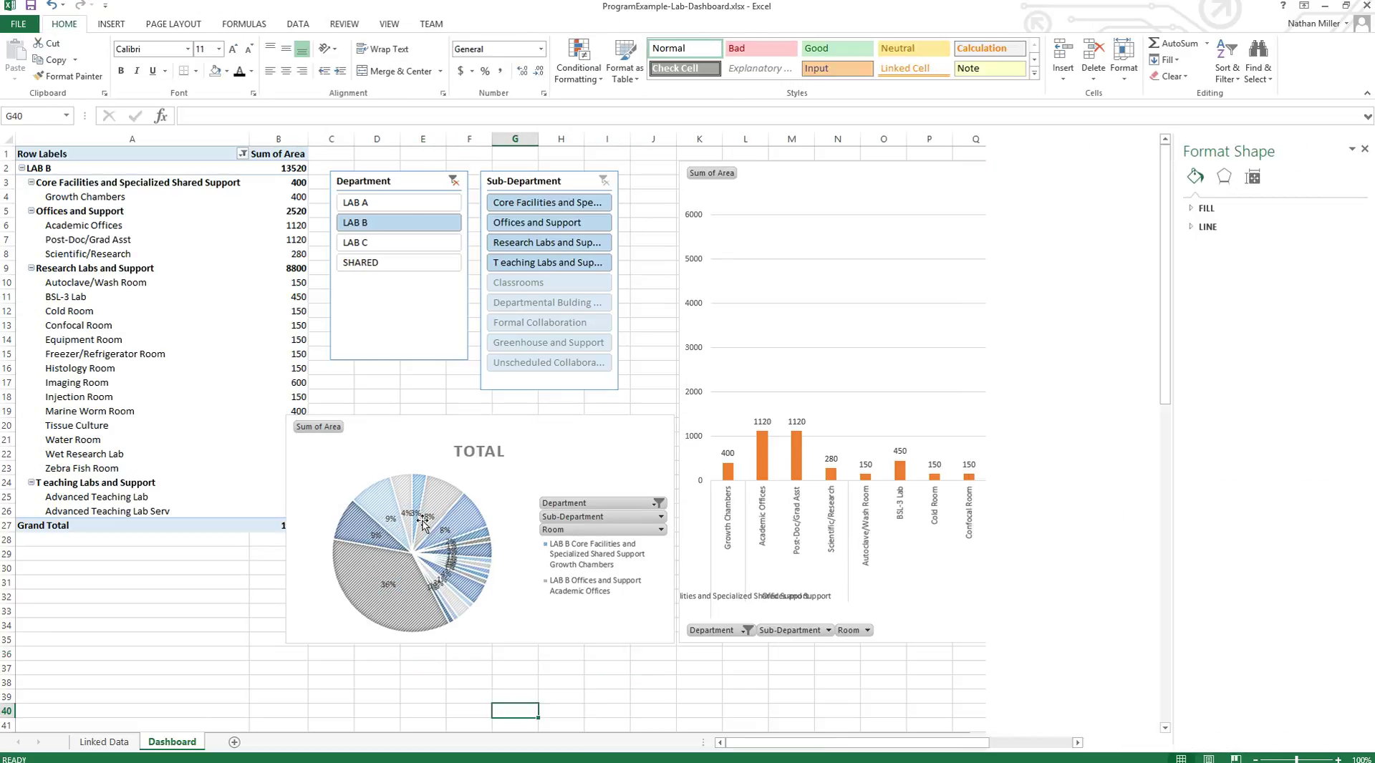
left_click(434, 554)
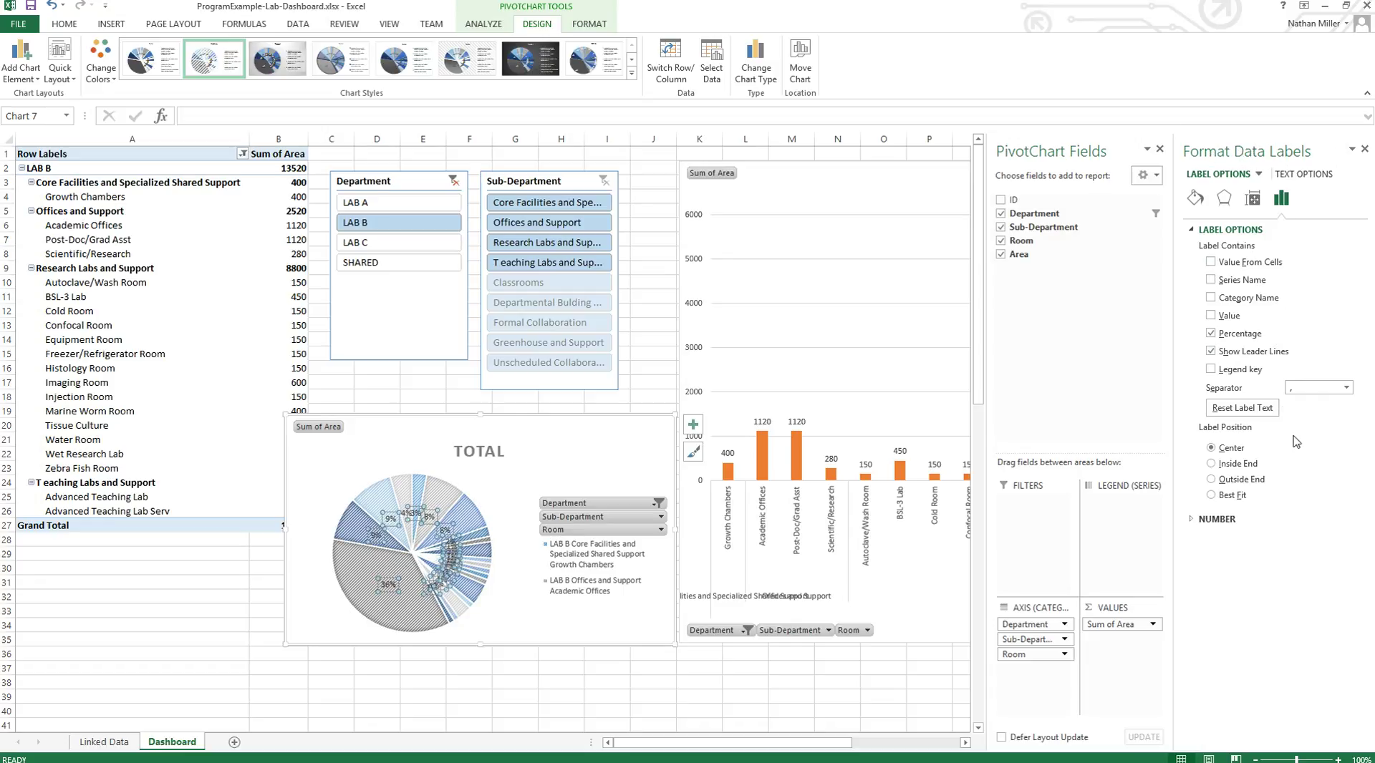
left_click(1210, 494)
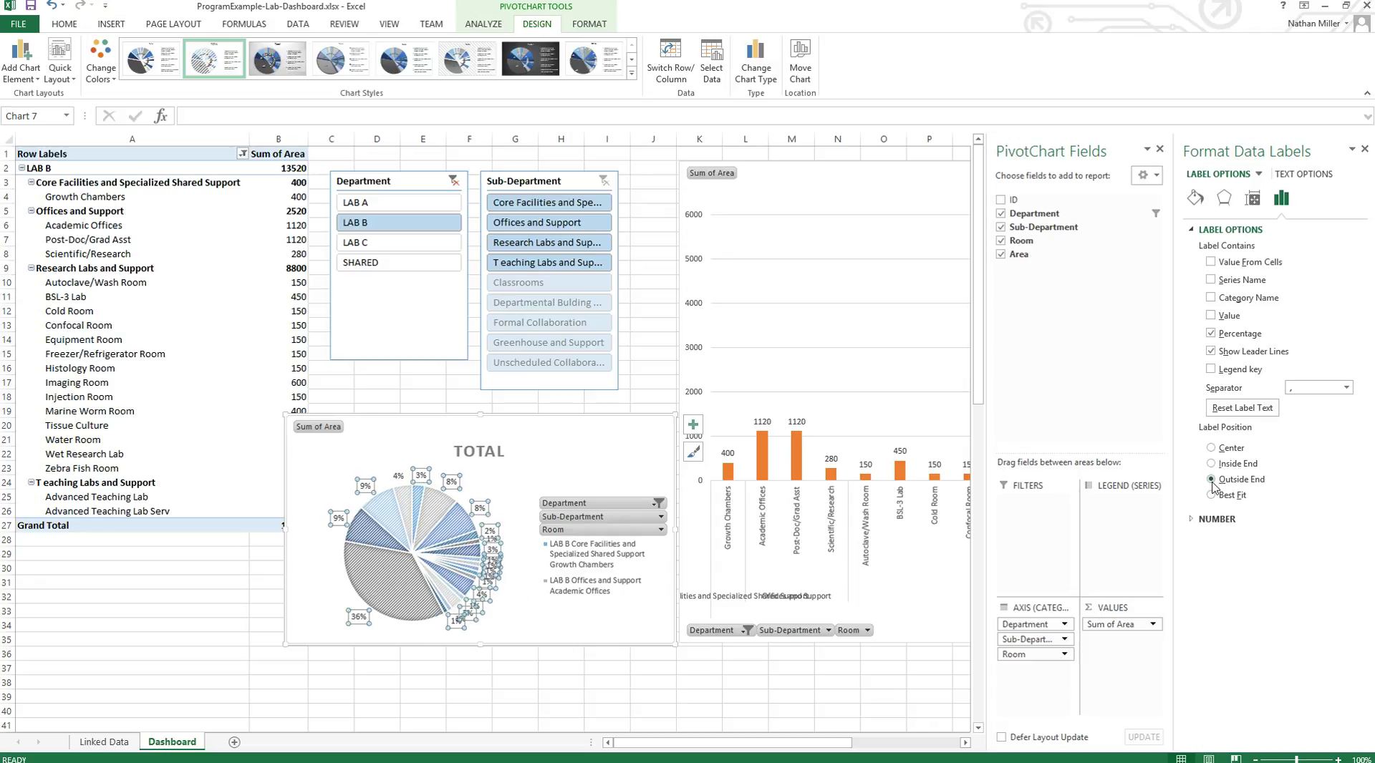
left_click(1211, 495)
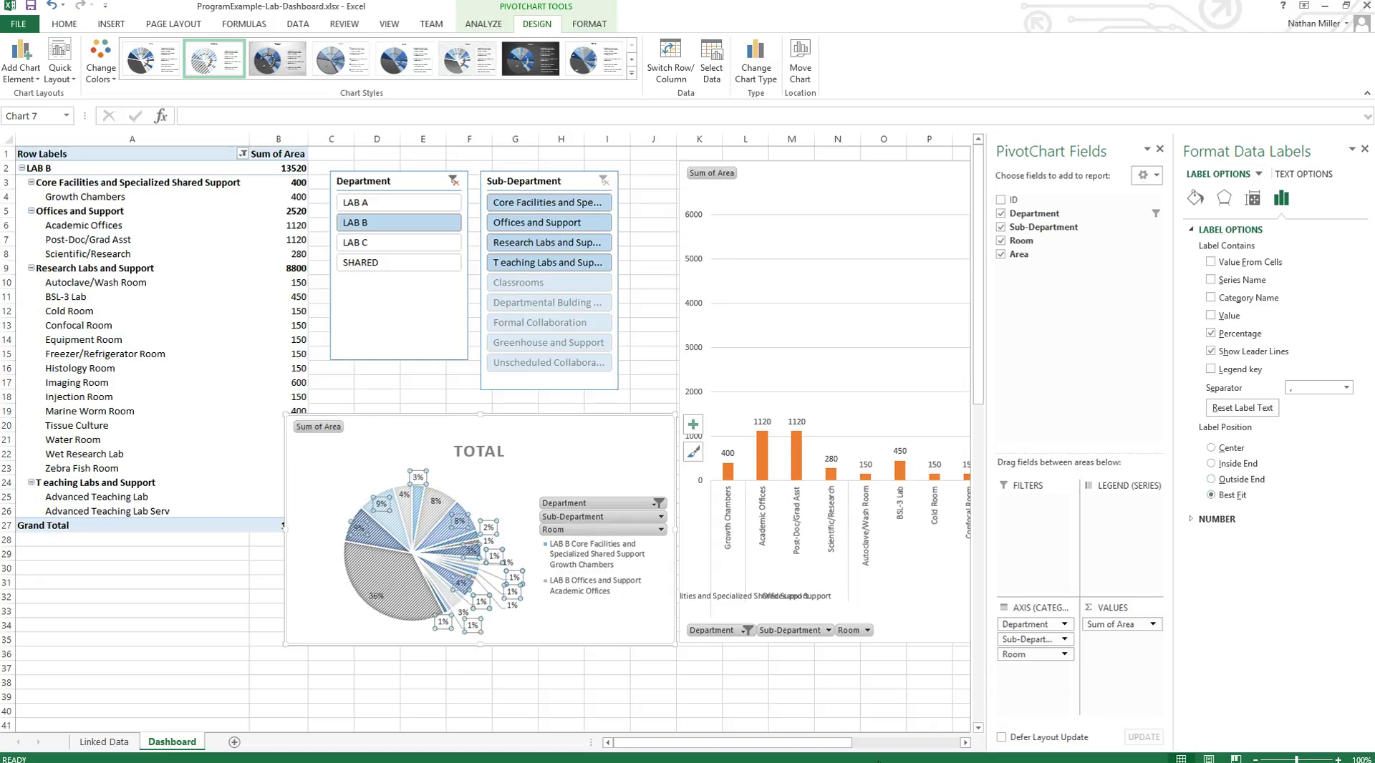
left_click_drag(821, 753, 842, 752)
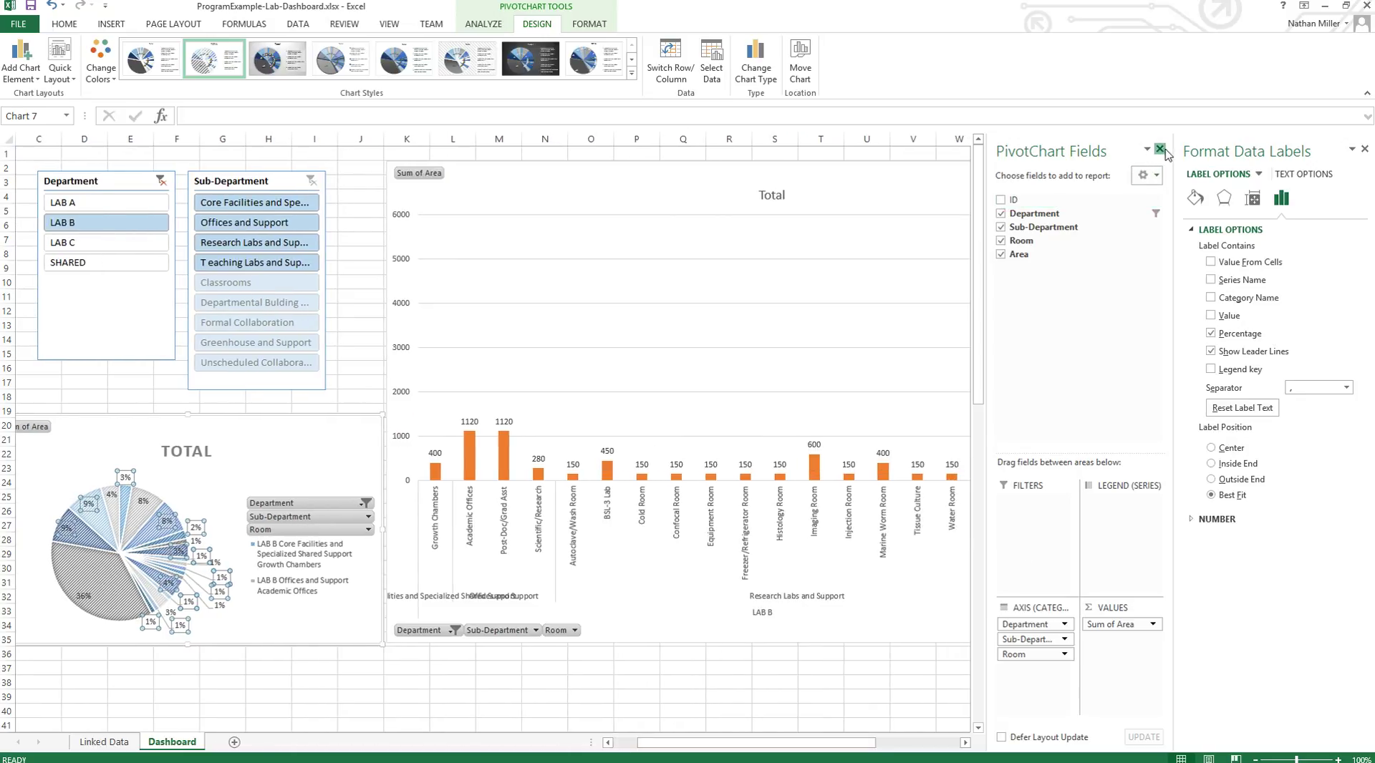
- Close the chart fields and label formatting panes, and shift the pie chart and the column chart slightly right on the sheet
left_click(1160, 149)
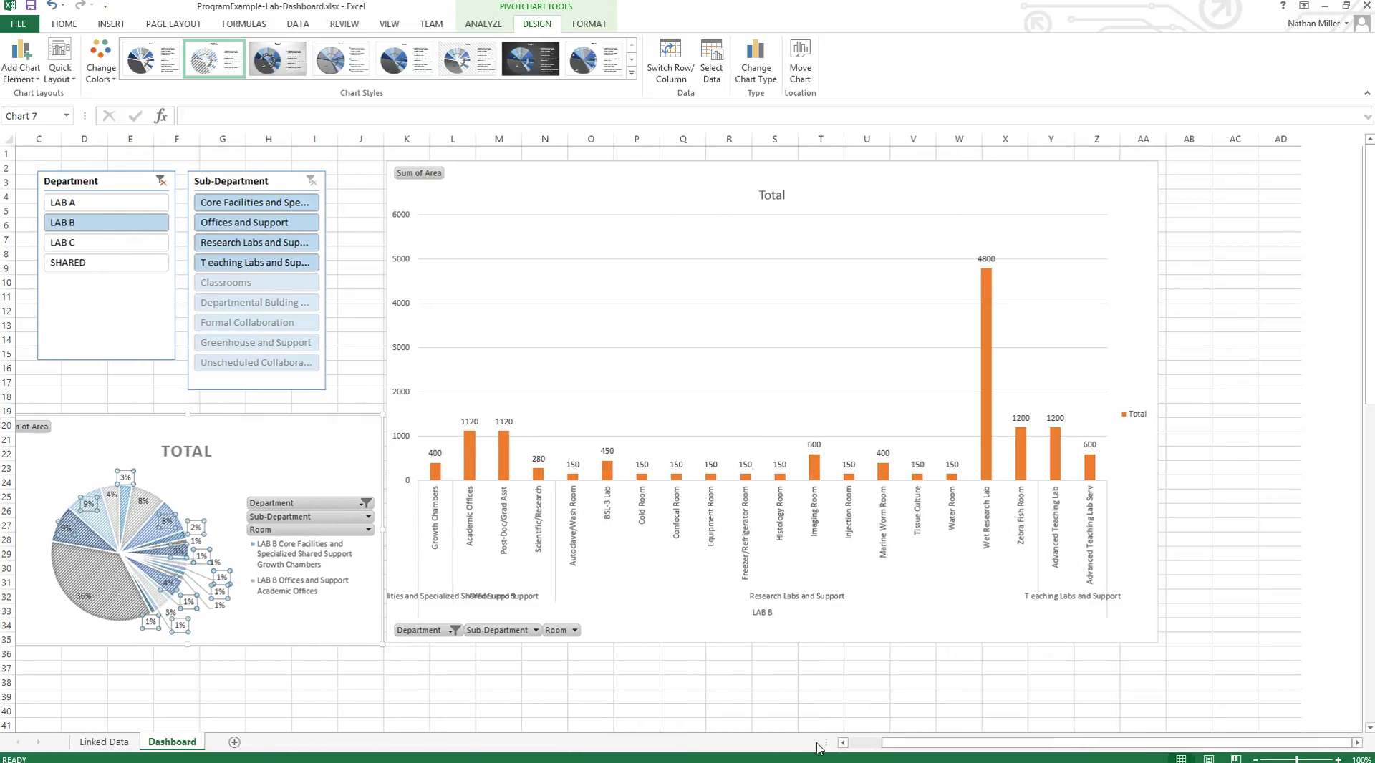
left_click_drag(906, 753, 862, 753)
left_click_drag(352, 445, 384, 440)
left_click_drag(649, 177, 681, 175)
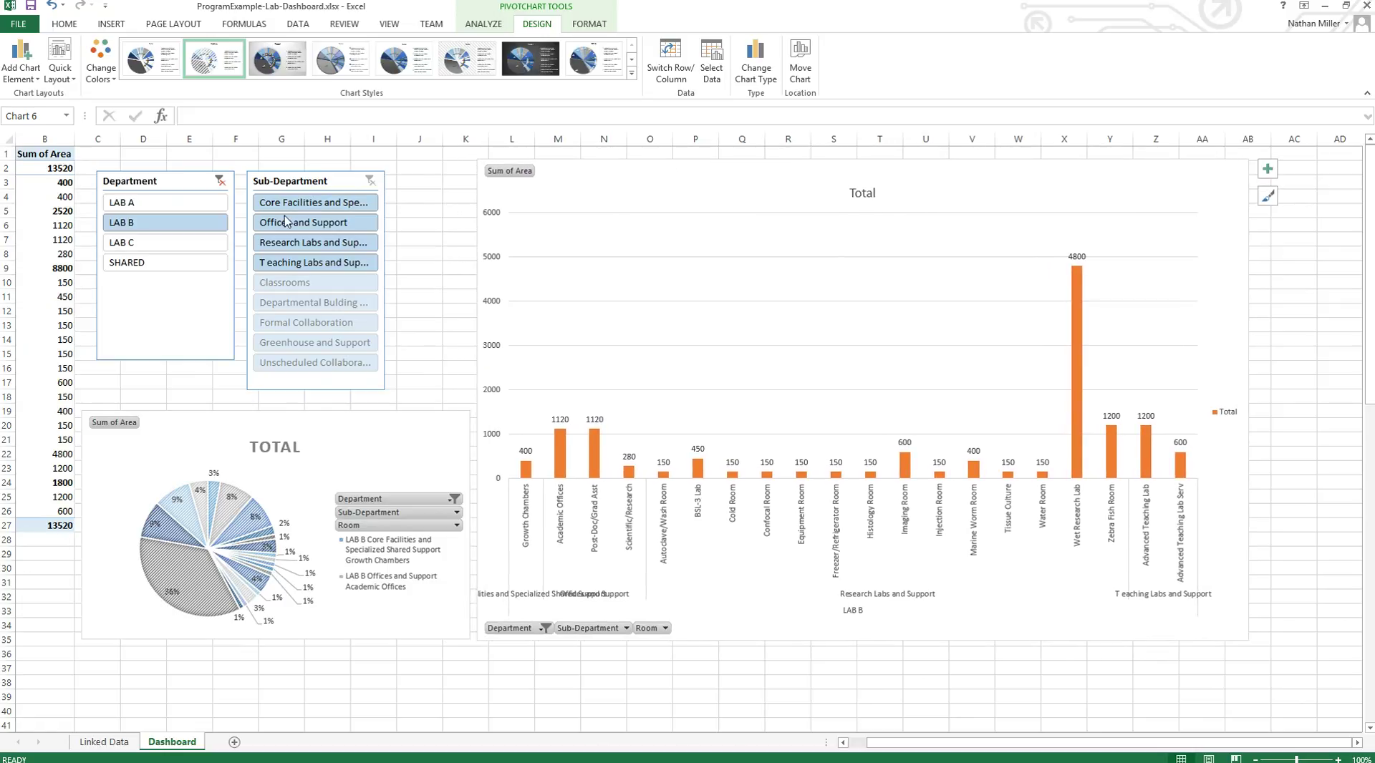
- Test the department slicer by filtering the charts to LAB A and back to LAB B
left_click(155, 204)
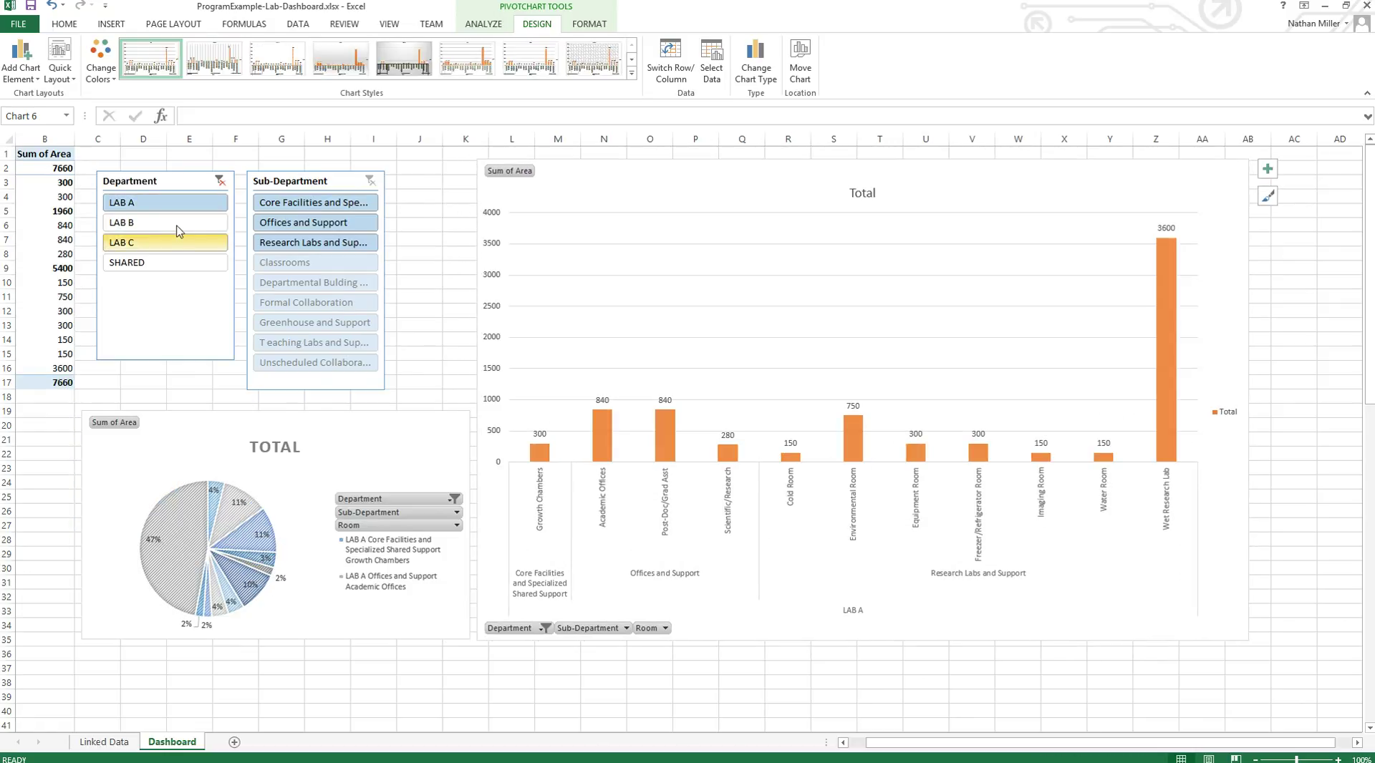
left_click(184, 226)
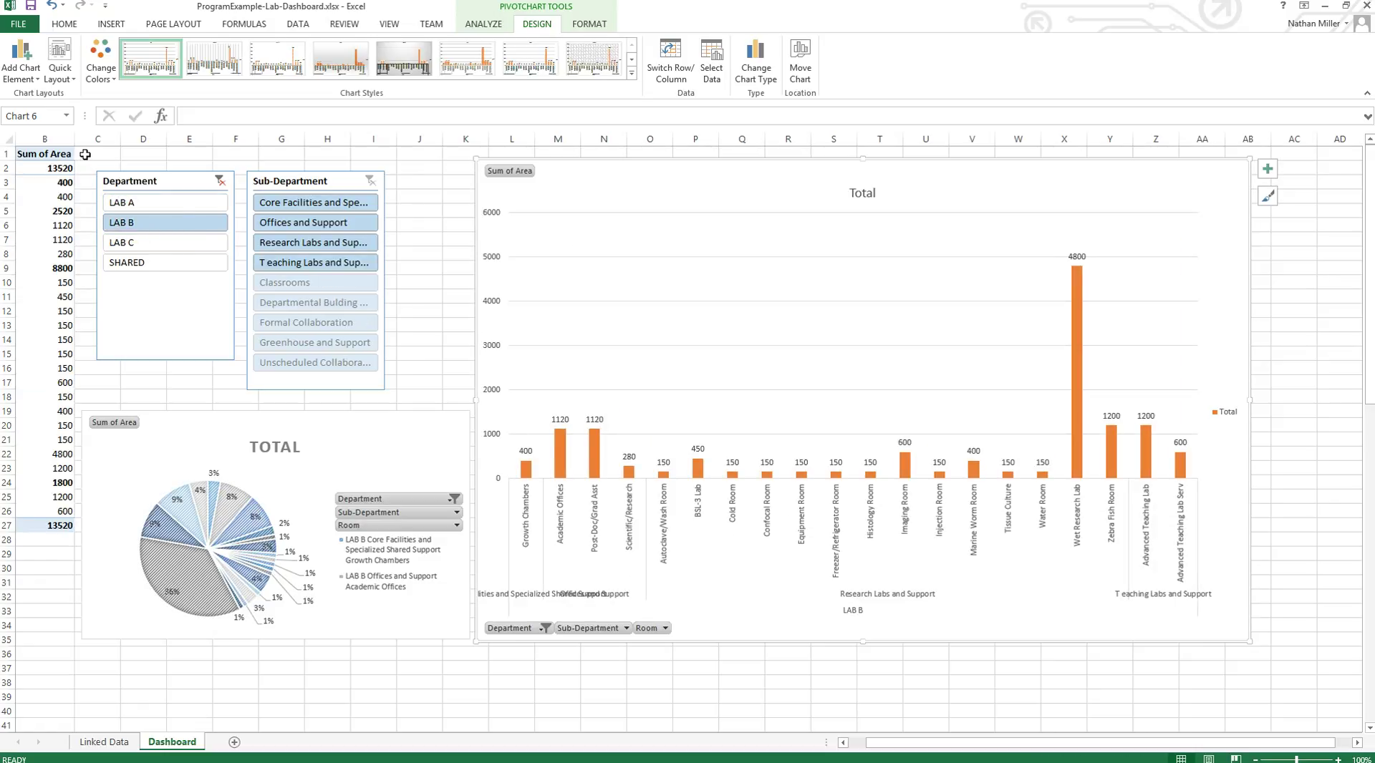
- Fill the dashboard background cells C1:AC39 with white to hide the gridlines
left_click_drag(84, 154, 1300, 695)
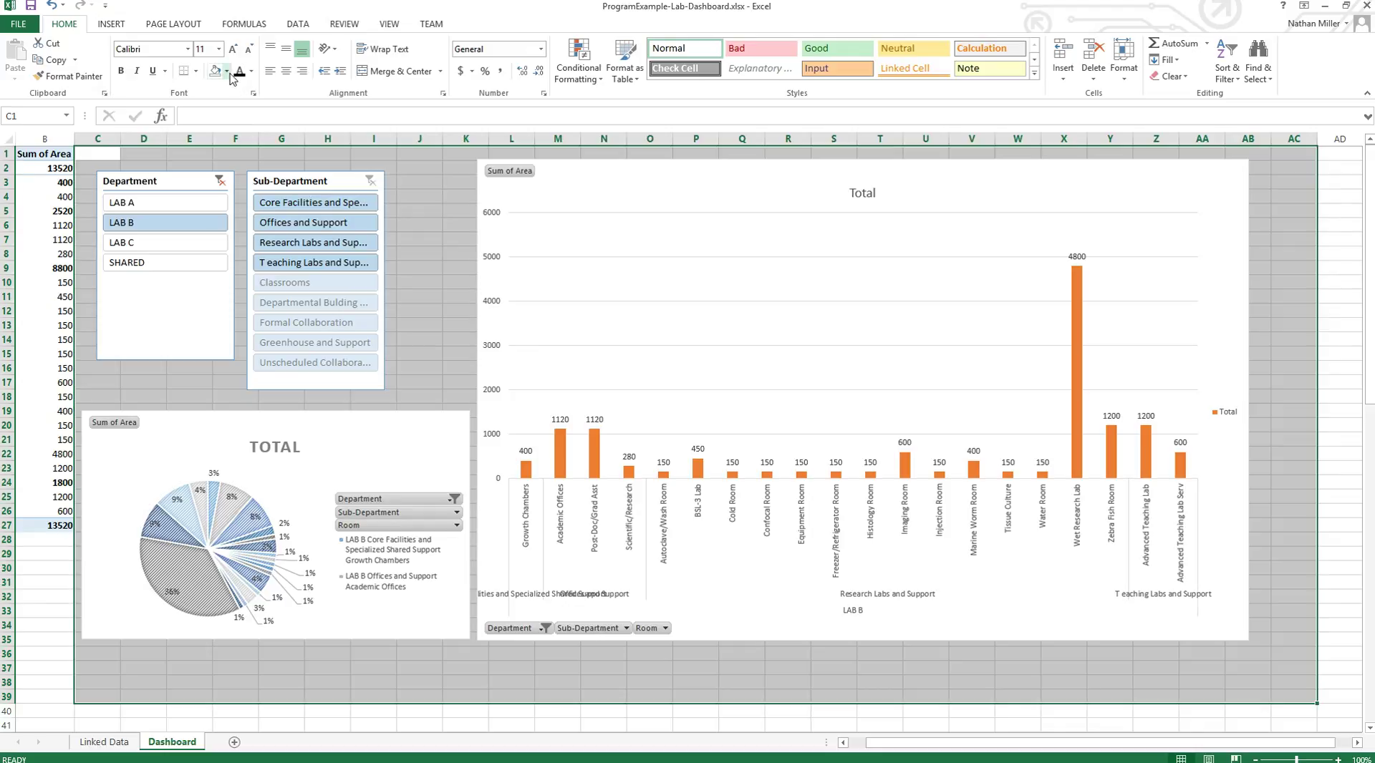
left_click(227, 71)
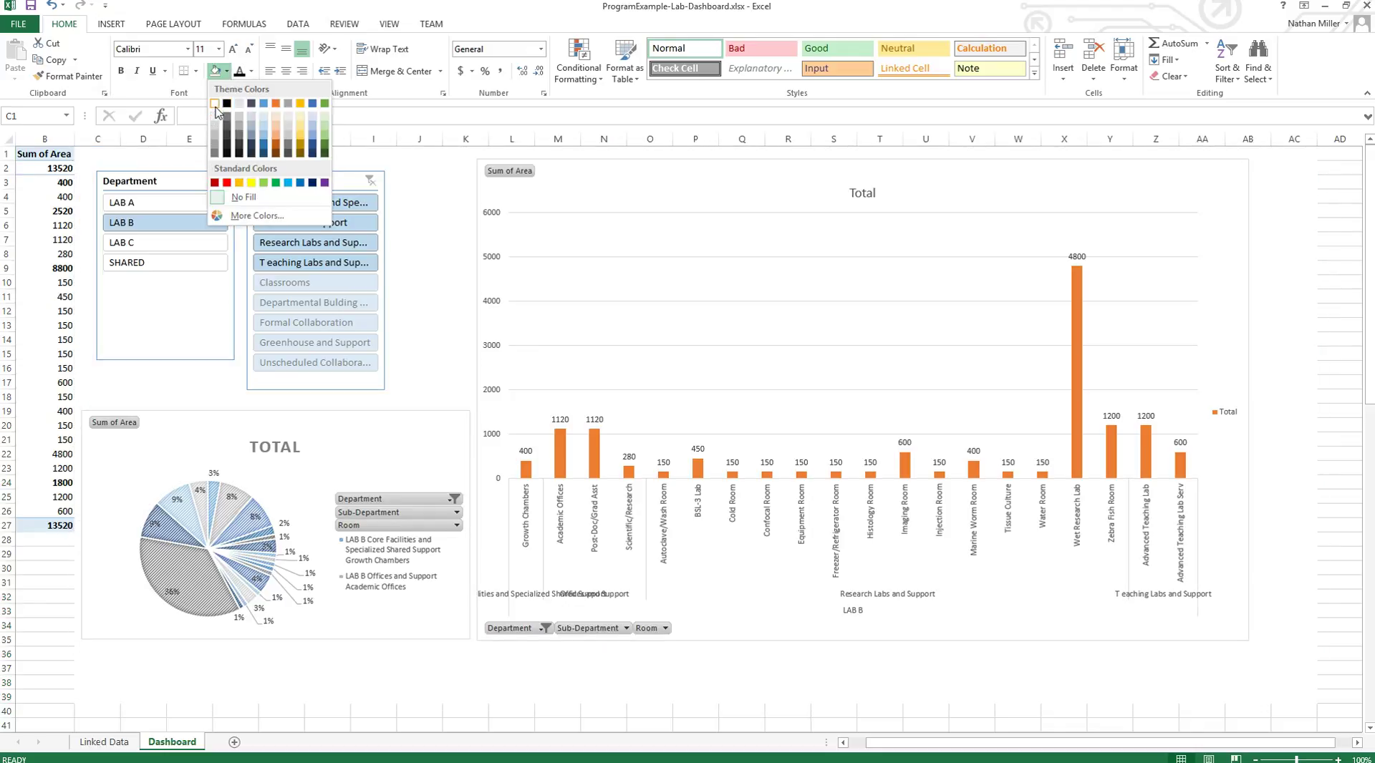
key("Escape")
- Select the column and pie charts together, deselect them, and nudge the pie chart slightly towards the column chart
left_click(635, 174)
left_click(461, 438)
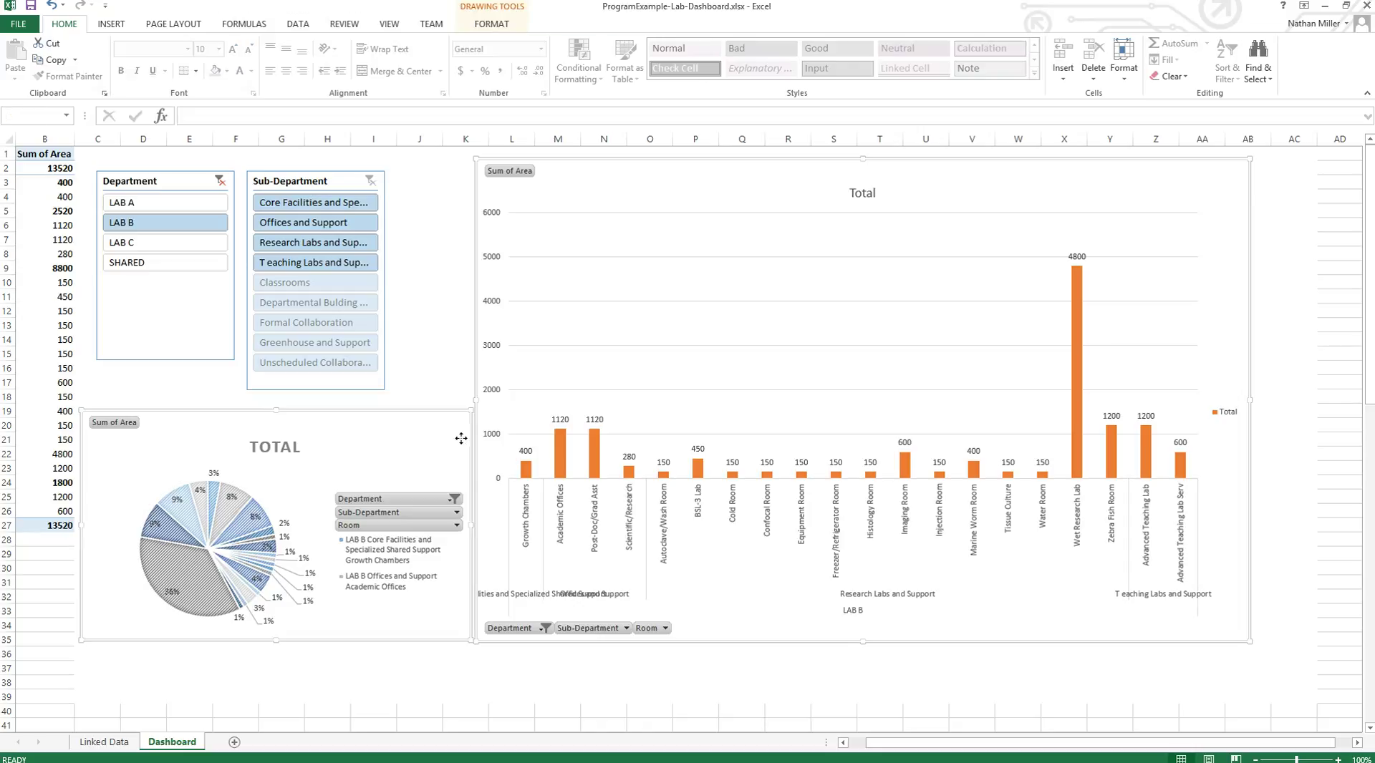
left_click(615, 689)
mouse_move(433, 439)
left_mouse_down()
mouse_move(487, 445)
mouse_move(429, 438)
left_mouse_up()
- Filter the dashboard by department through LAB A and LAB B, ending with LAB C, and deselect the chart
left_click_drag(981, 743, 934, 745)
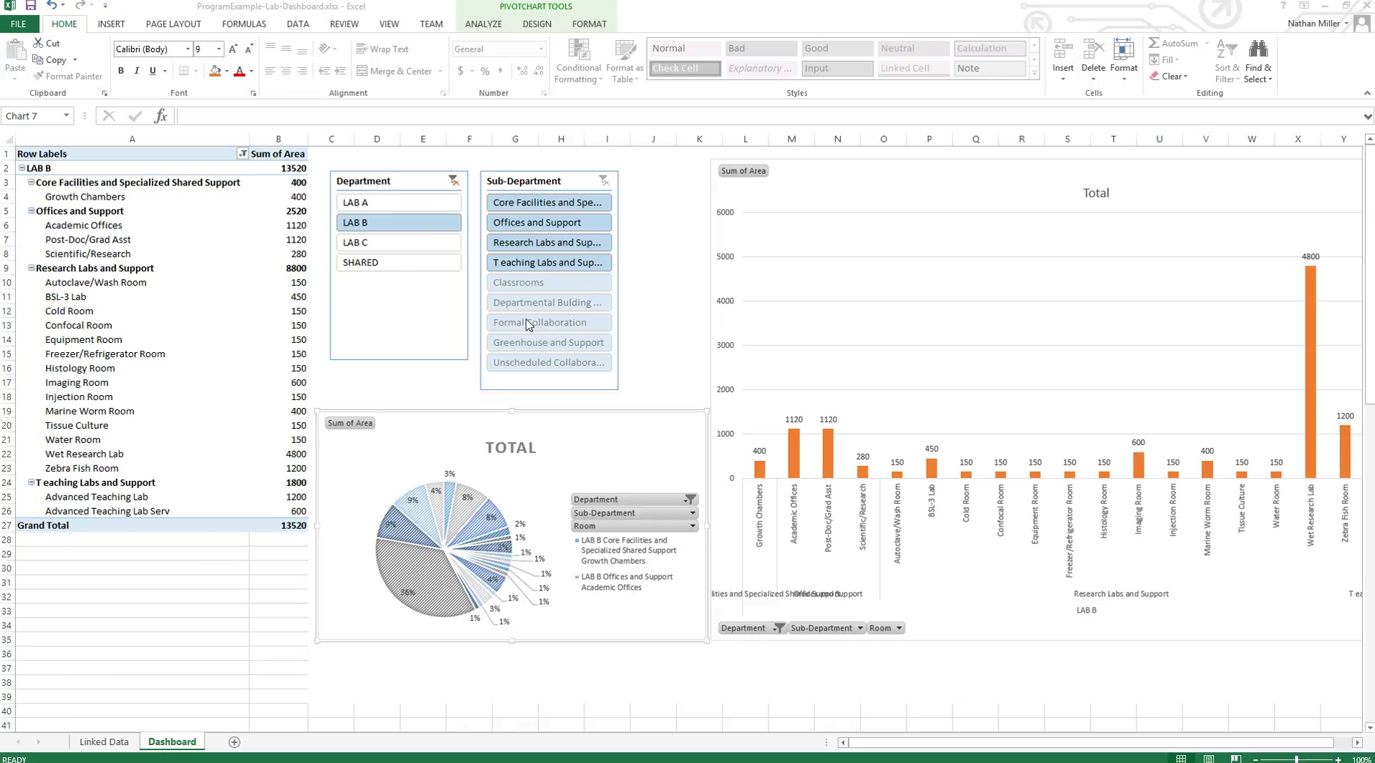
left_click(424, 206)
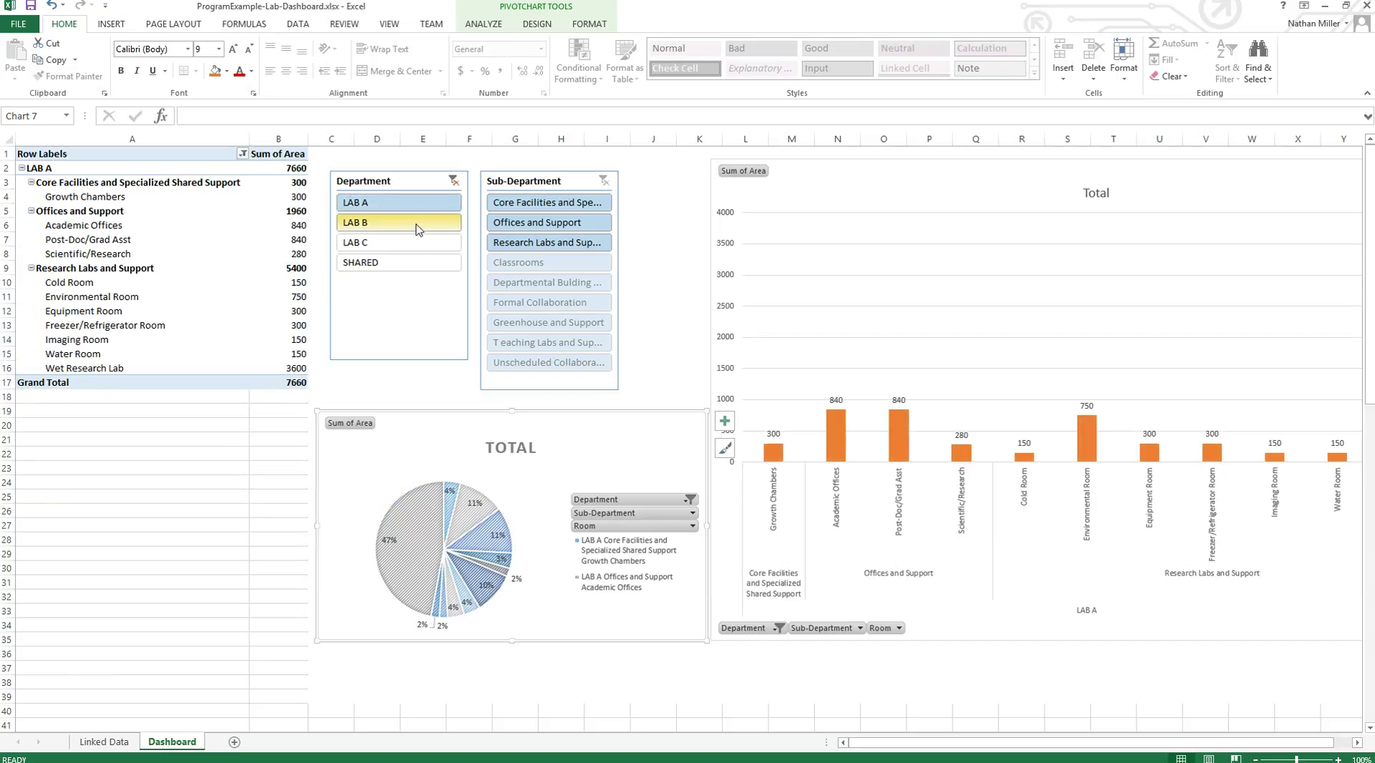
left_click(419, 228)
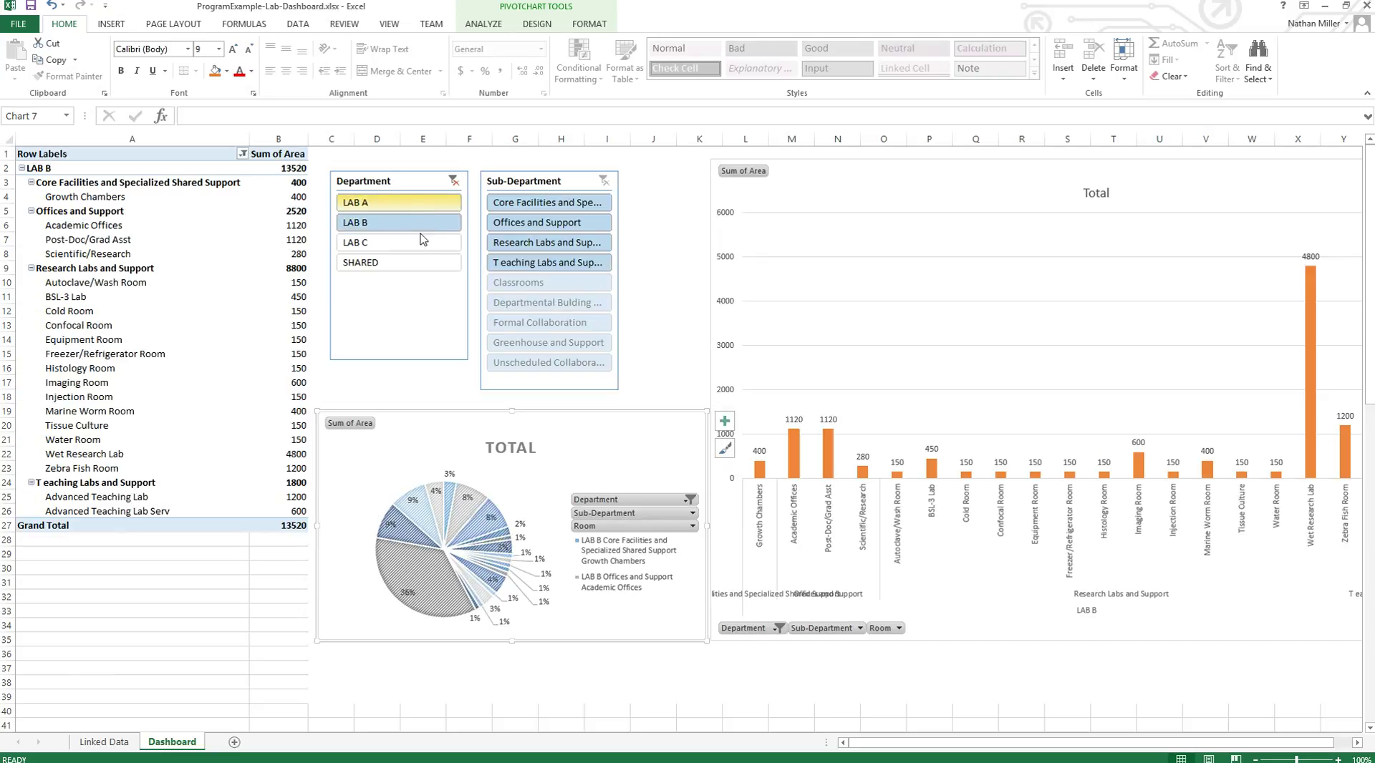
left_click(413, 250)
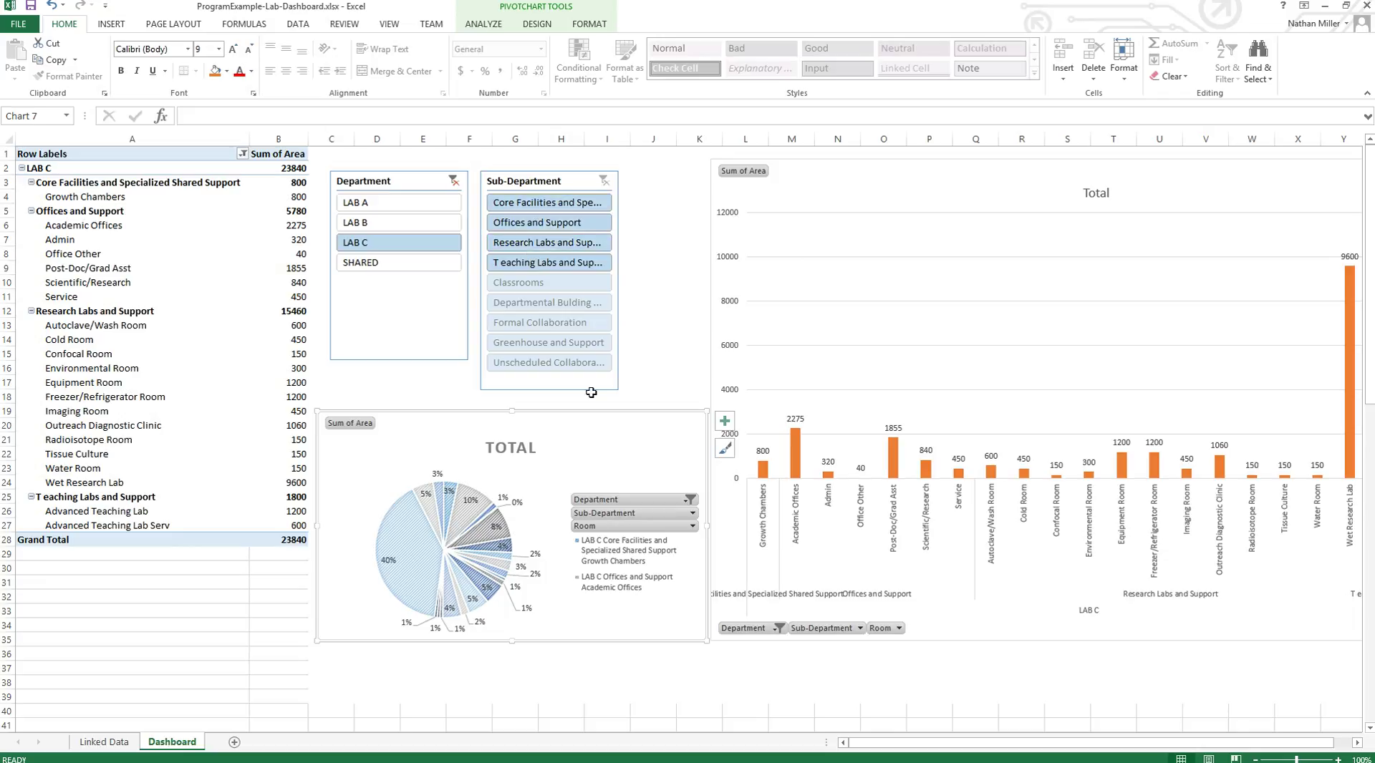
left_click(624, 696)
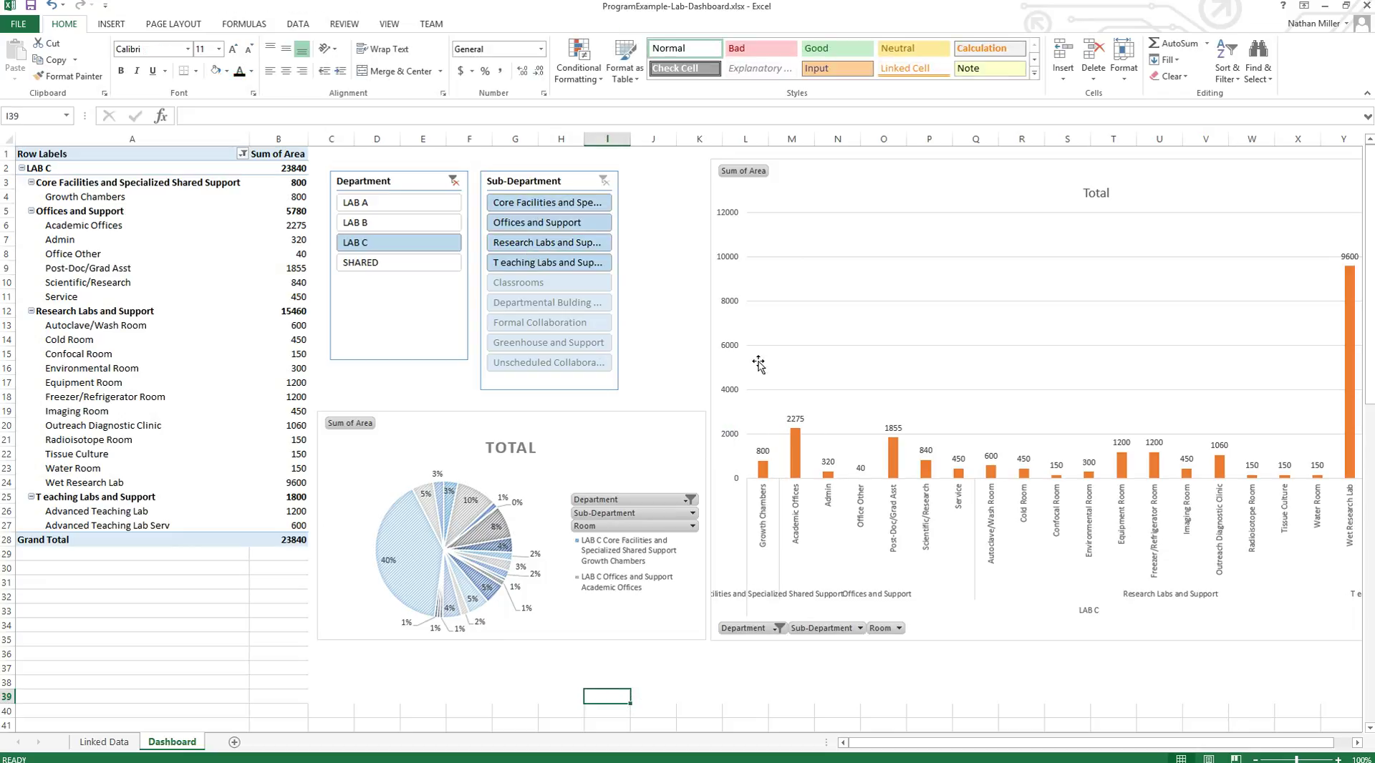